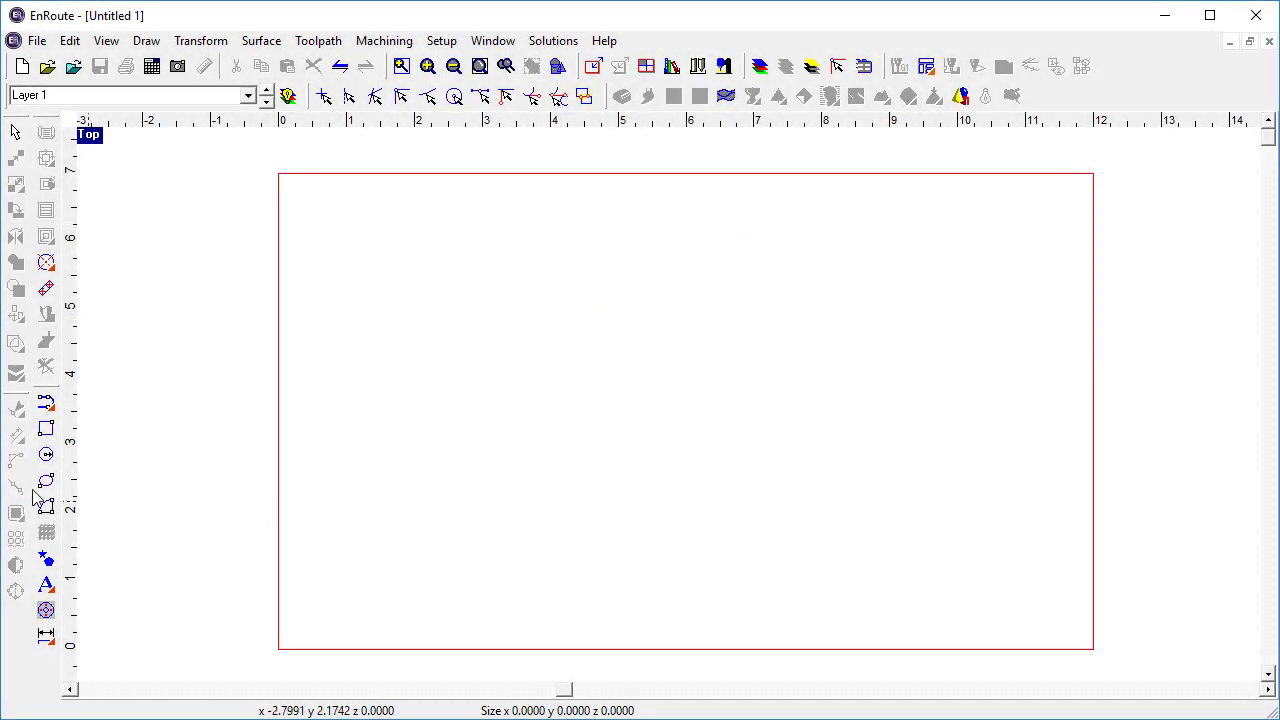
- Draw an ellipse corner to corner across the red work plate, then select and deselect it
{"action": "left_click", "coordinate": [46, 480]}
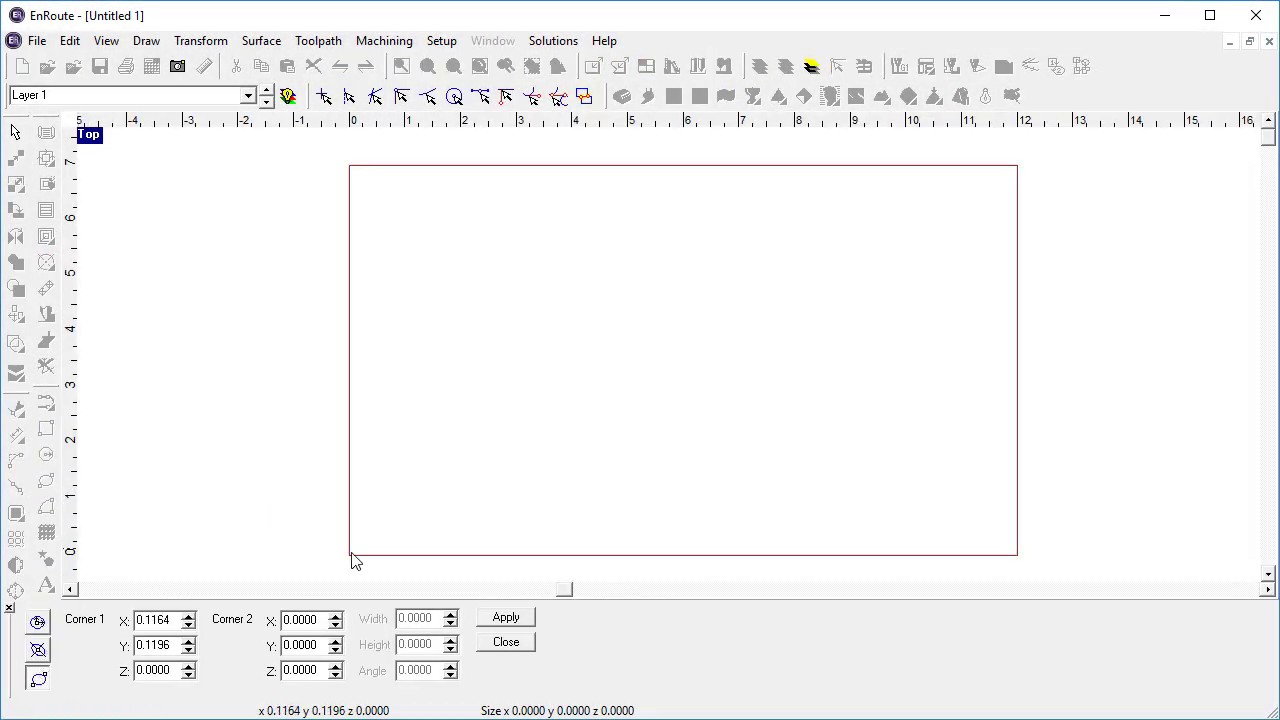
{"action": "mouse_move", "coordinate": [351, 554]}
{"action": "left_mouse_down"}
{"action": "mouse_move", "coordinate": [740, 374]}
{"action": "mouse_move", "coordinate": [960, 197]}
{"action": "mouse_move", "coordinate": [997, 173]}
{"action": "mouse_move", "coordinate": [1000, 183]}
{"action": "left_mouse_up"}
{"action": "left_click", "coordinate": [499, 638]}
{"action": "left_click", "coordinate": [517, 217]}
{"action": "left_click", "coordinate": [516, 211]}
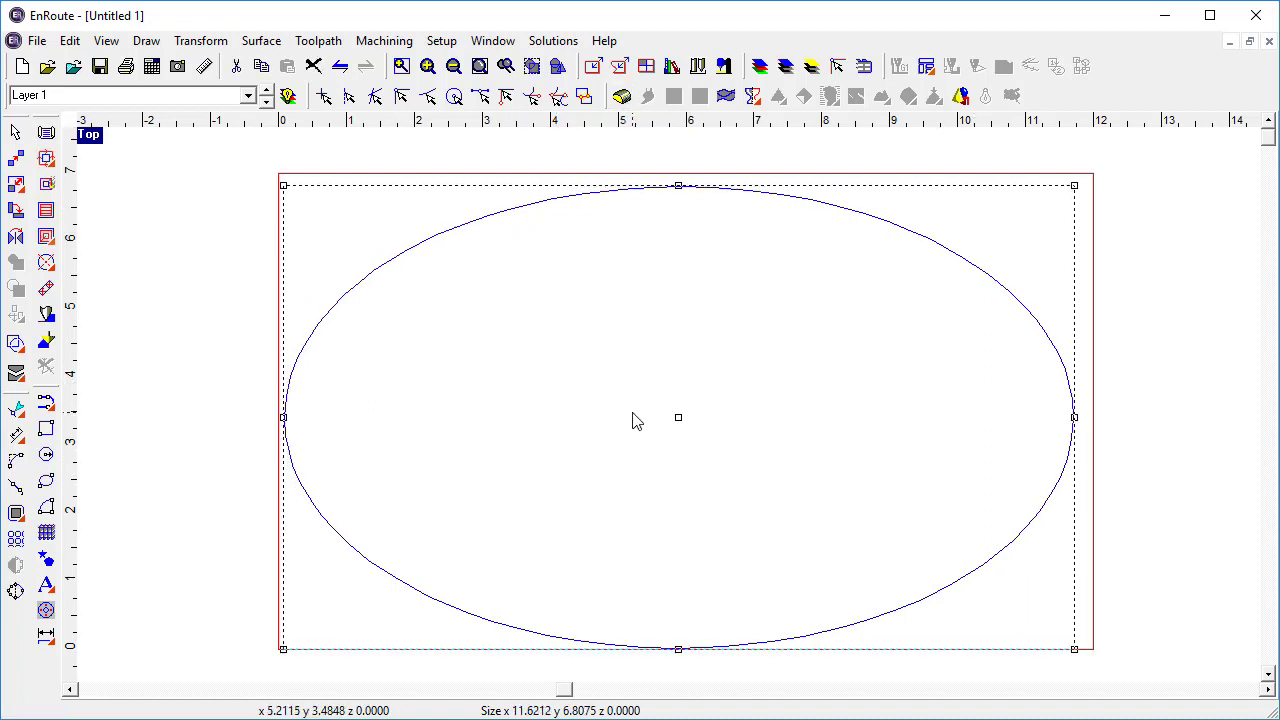
{"action": "left_click", "coordinate": [314, 529]}
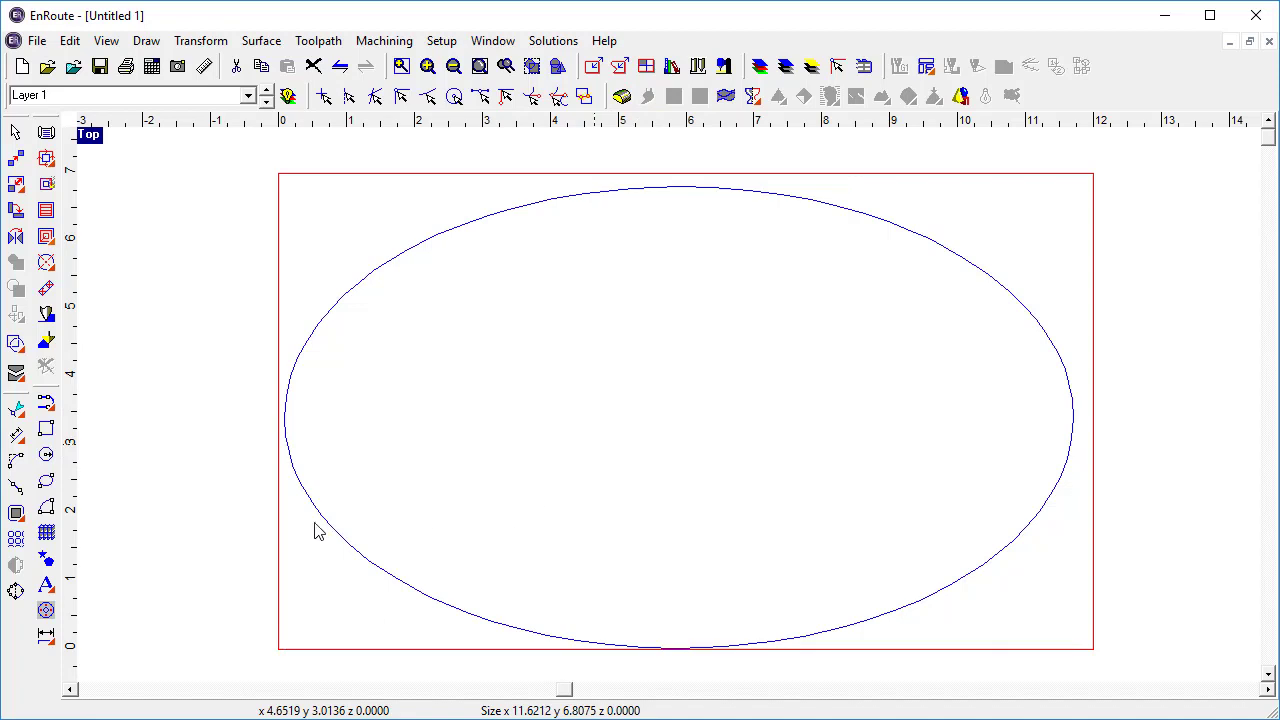
- Place the text 'EnRoute' in Jenthill script font inside the ellipse
{"action": "left_click", "coordinate": [46, 585]}
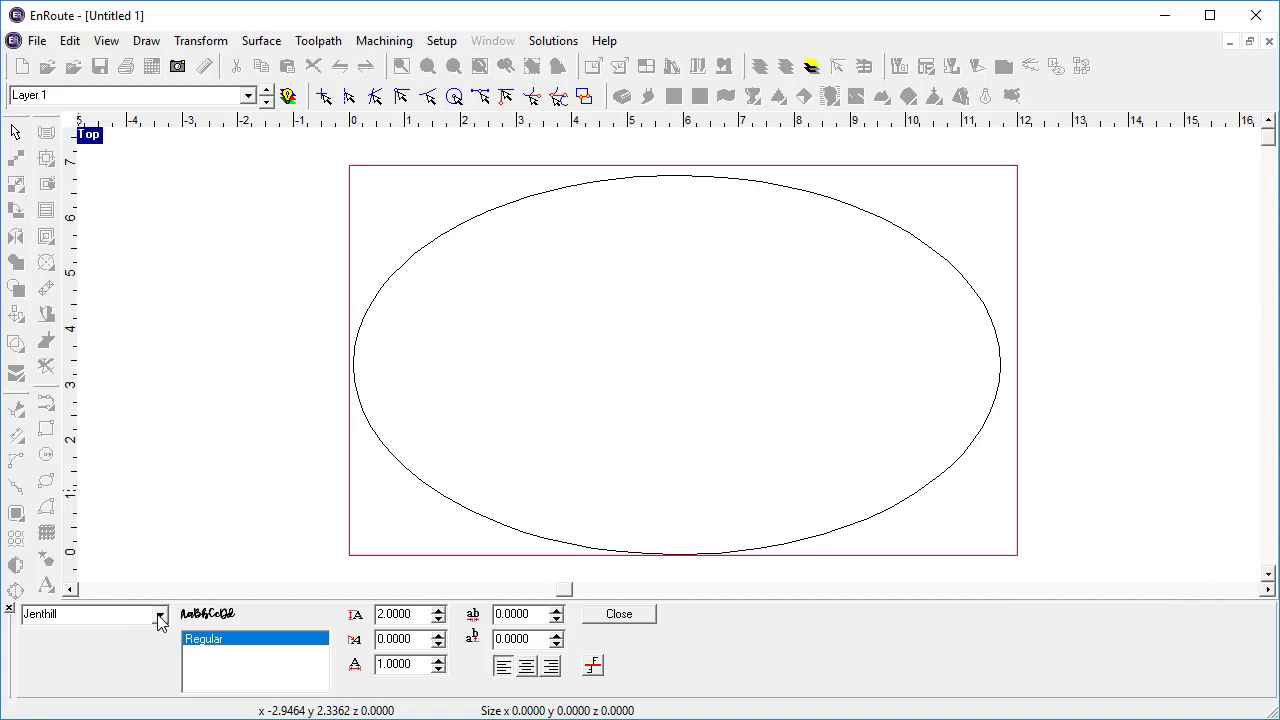
{"action": "left_click", "coordinate": [400, 434]}
{"action": "type", "text": "EnRoute"}
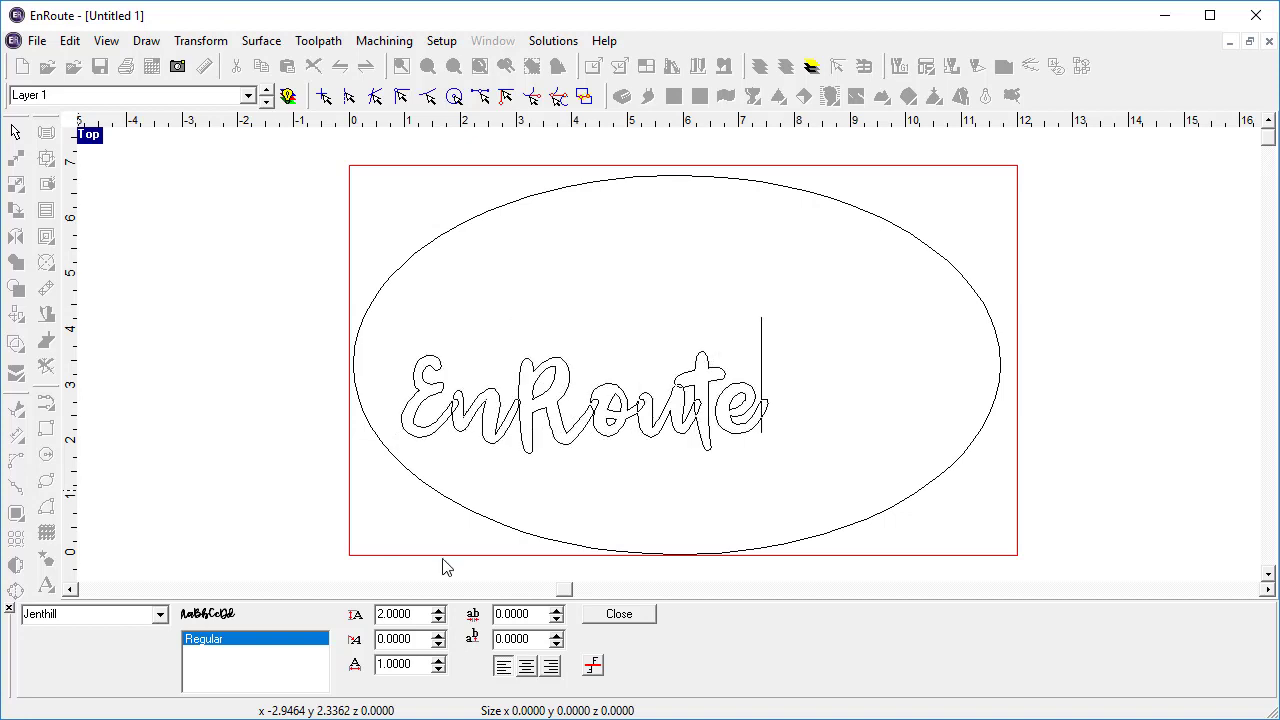
{"action": "left_click", "coordinate": [616, 613]}
- Scale the EnRoute text up proportionally and centre it in the ellipse, undoing the vertical stretch
{"action": "left_click_drag", "start_coordinate": [550, 520], "coordinate": [548, 538]}
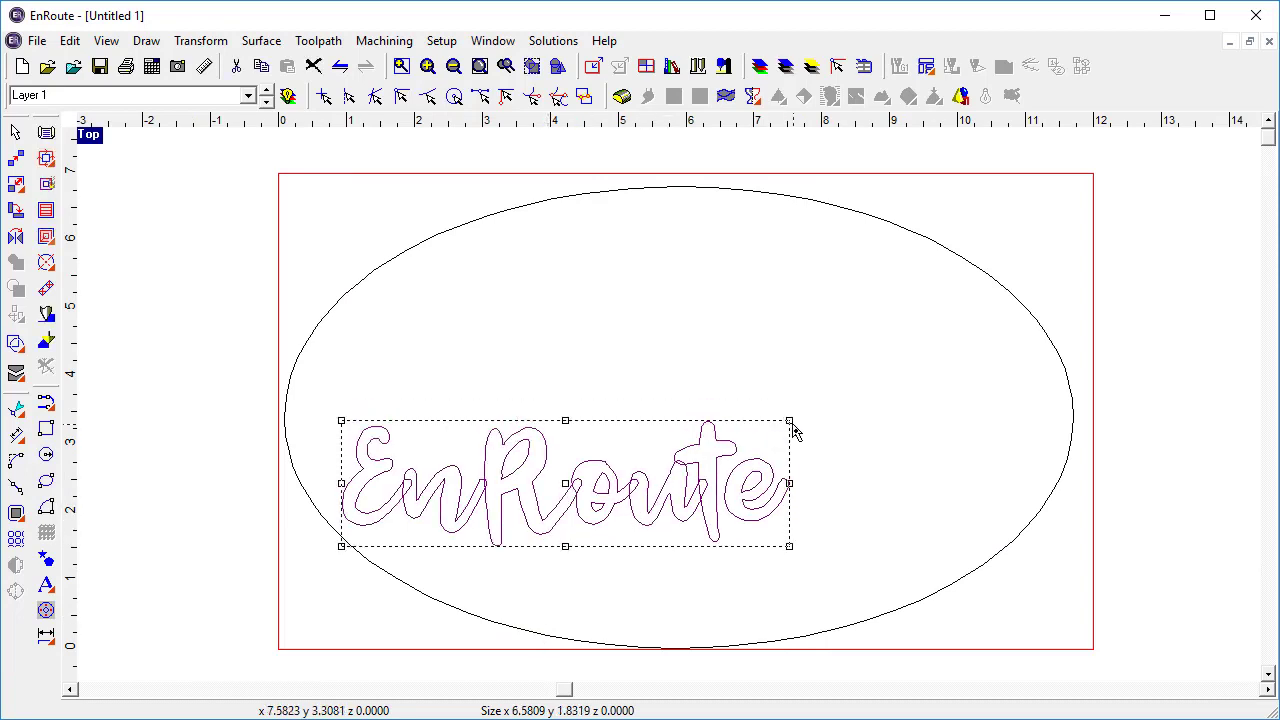
{"action": "mouse_move", "coordinate": [790, 421]}
{"action": "left_mouse_down"}
{"action": "mouse_move", "coordinate": [975, 347]}
{"action": "mouse_move", "coordinate": [942, 360]}
{"action": "left_mouse_up"}
{"action": "left_click_drag", "start_coordinate": [684, 450], "coordinate": [675, 434]}
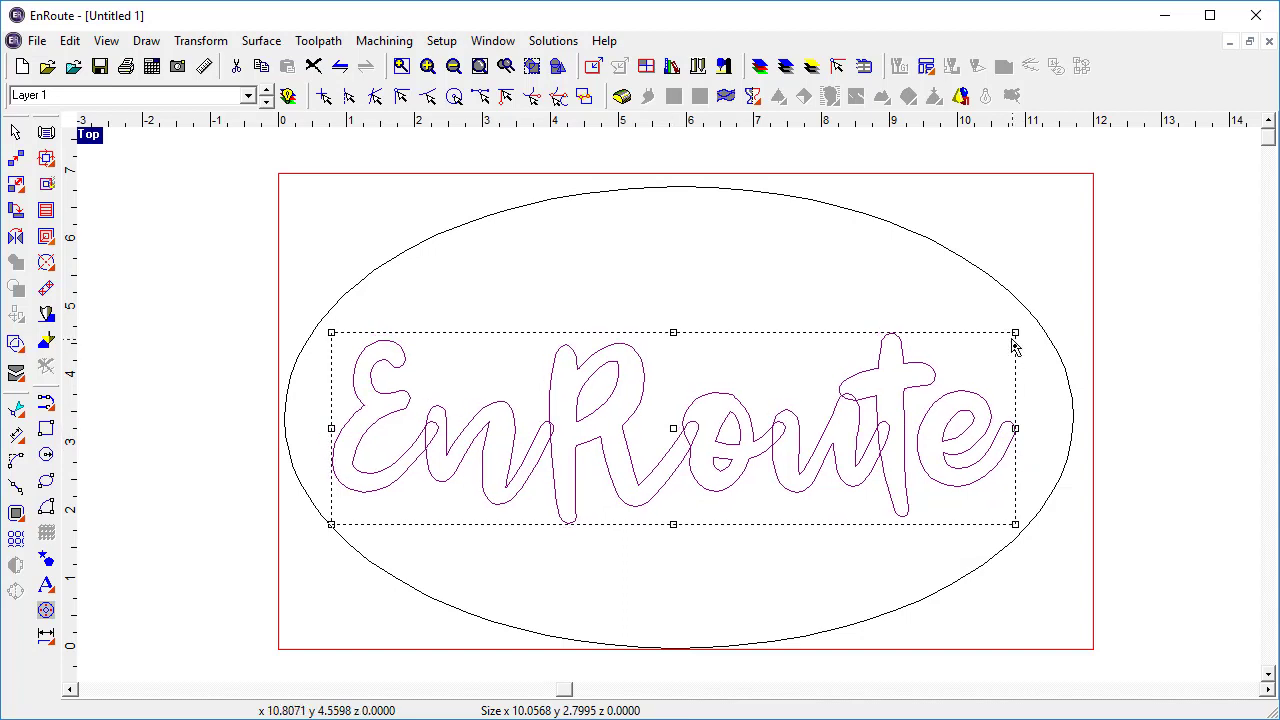
{"action": "left_click_drag", "start_coordinate": [1016, 334], "coordinate": [1019, 331]}
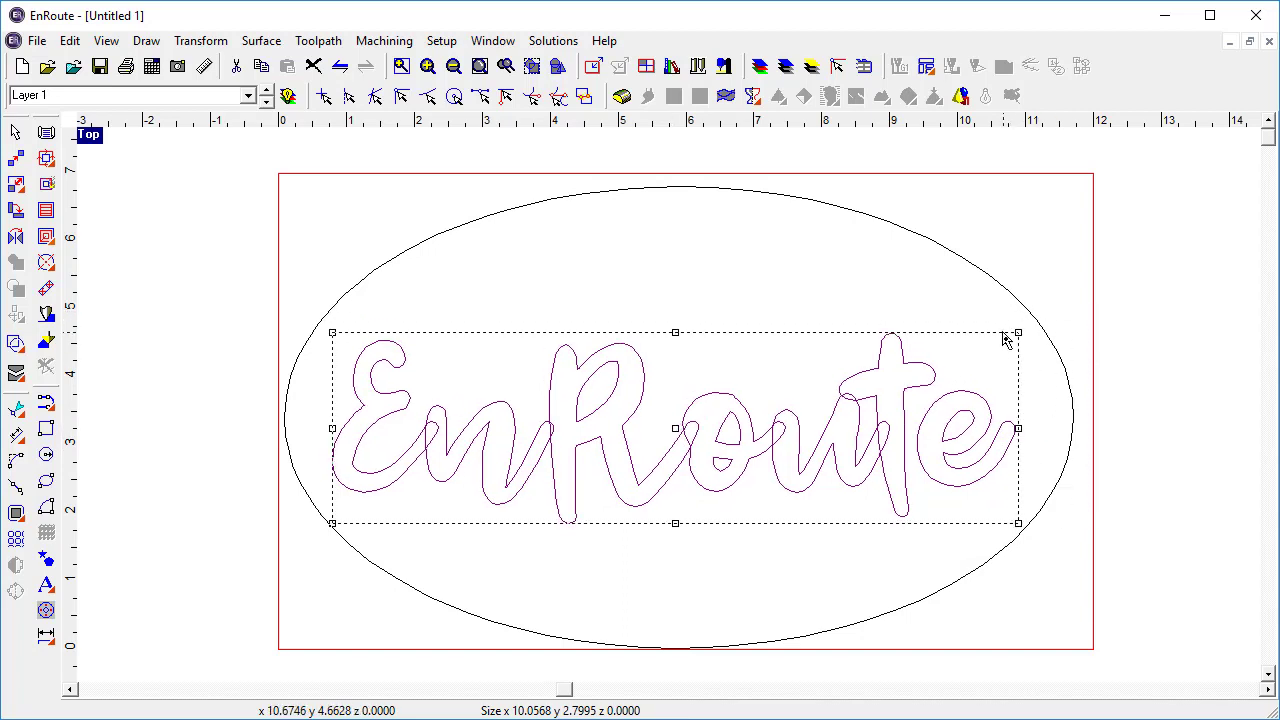
{"action": "left_click_drag", "start_coordinate": [676, 332], "coordinate": [692, 250]}
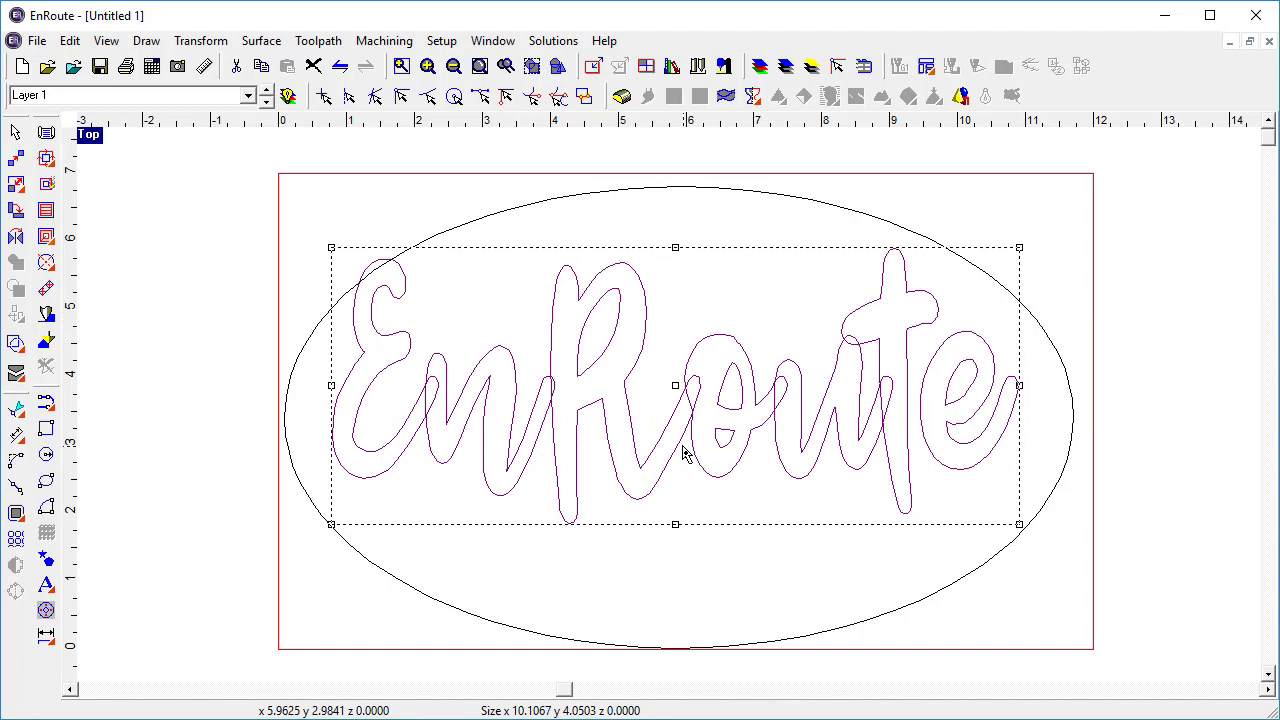
{"action": "key", "text": "ctrl+z"}
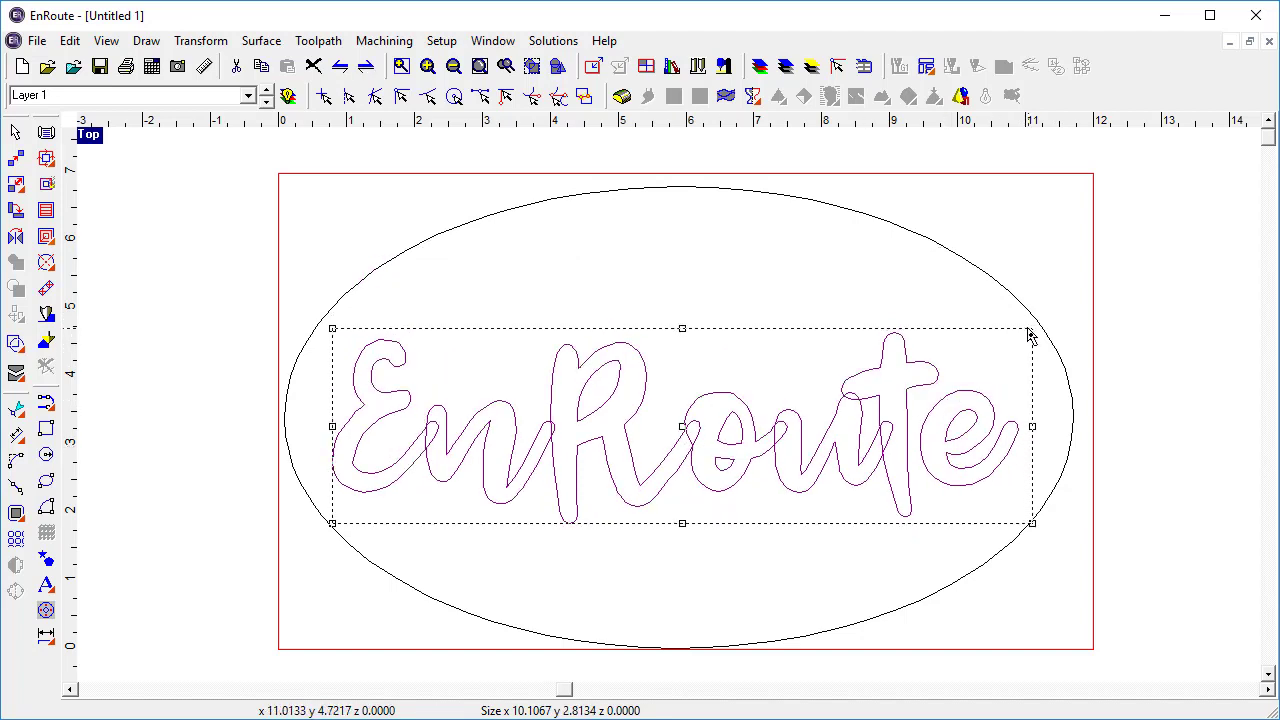
{"action": "left_click_drag", "start_coordinate": [1031, 331], "coordinate": [1040, 325]}
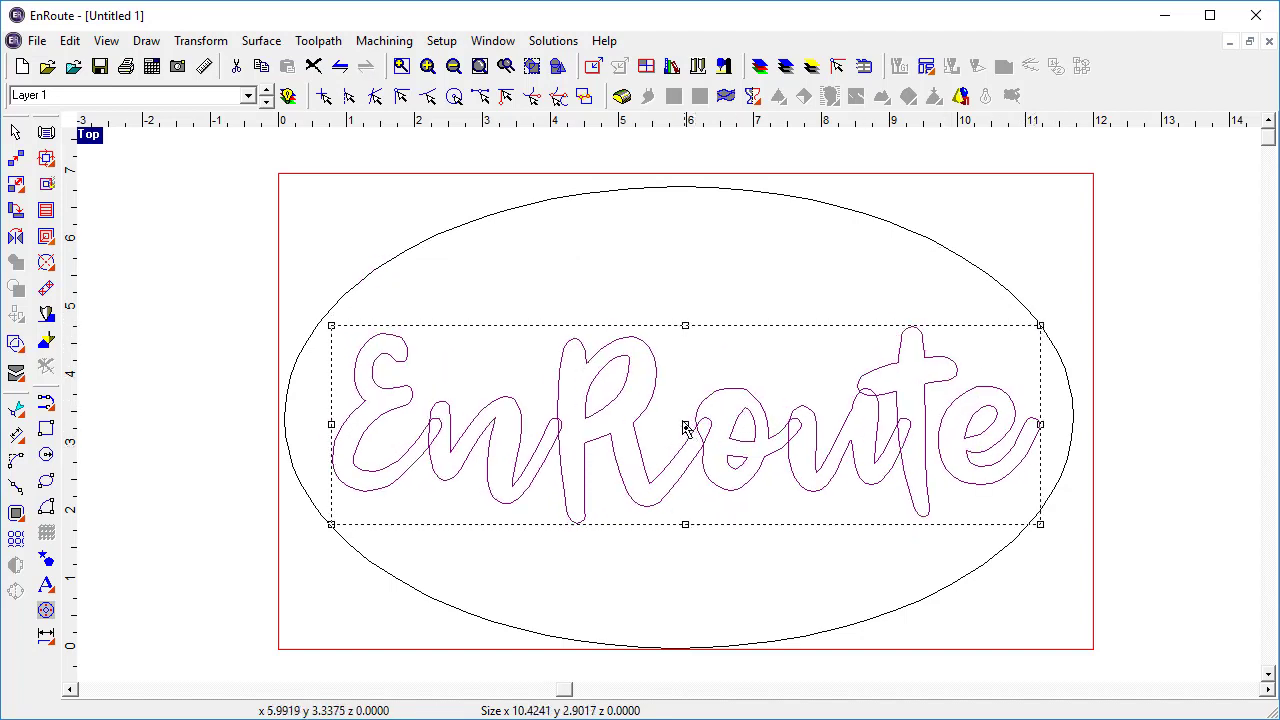
{"action": "left_click_drag", "start_coordinate": [685, 428], "coordinate": [675, 418]}
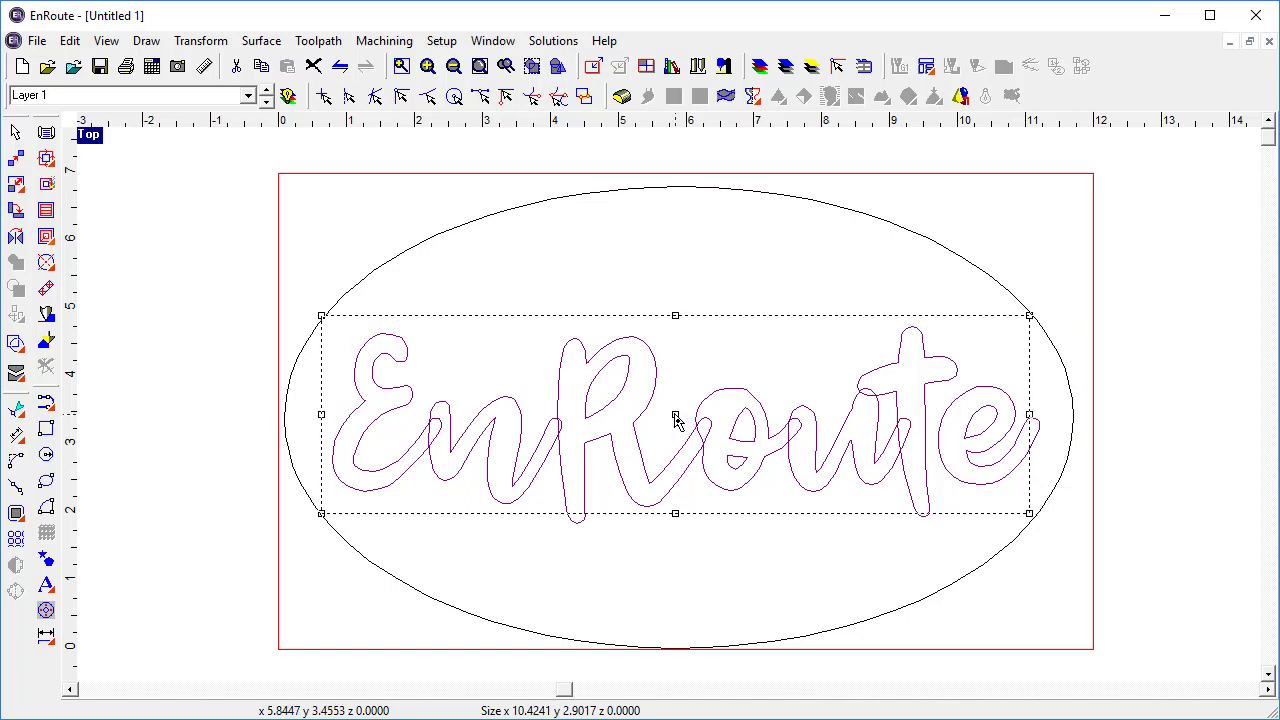
- With Edit Text, drag the kerning marker after 'n' left to pull Route toward En
{"action": "left_click", "coordinate": [46, 585]}
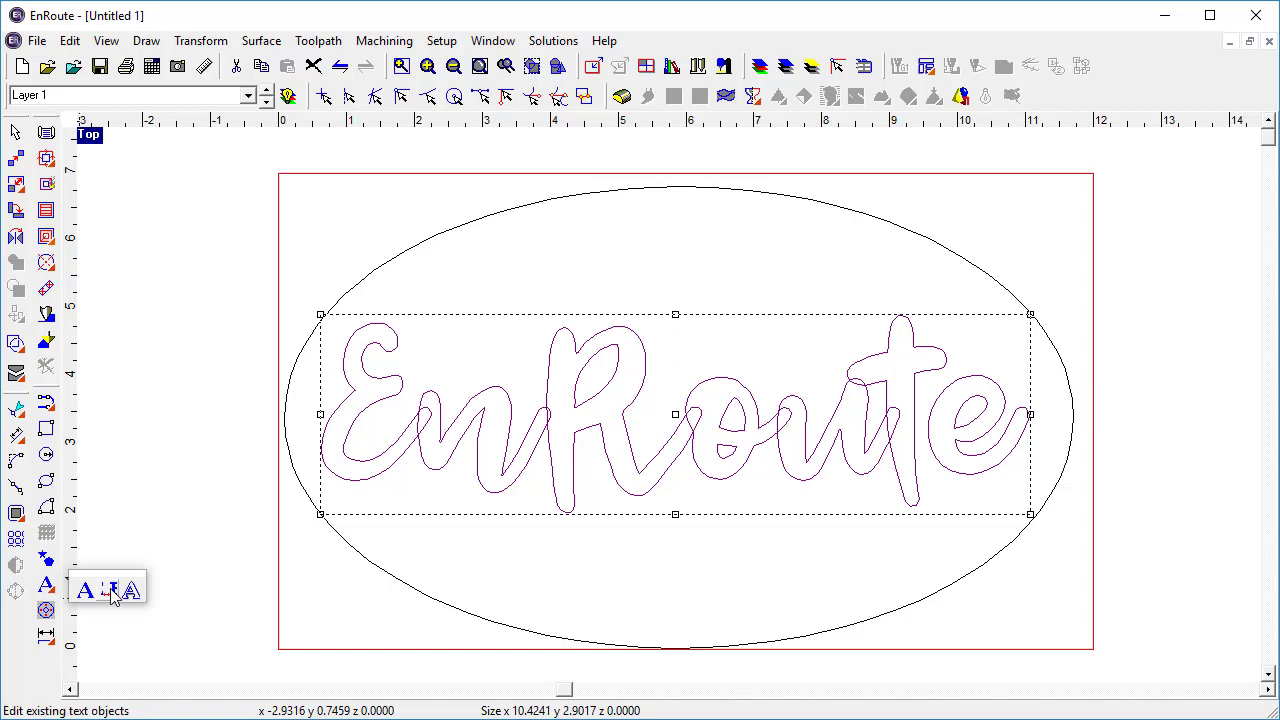
{"action": "left_click", "coordinate": [112, 592]}
{"action": "left_click", "coordinate": [567, 500]}
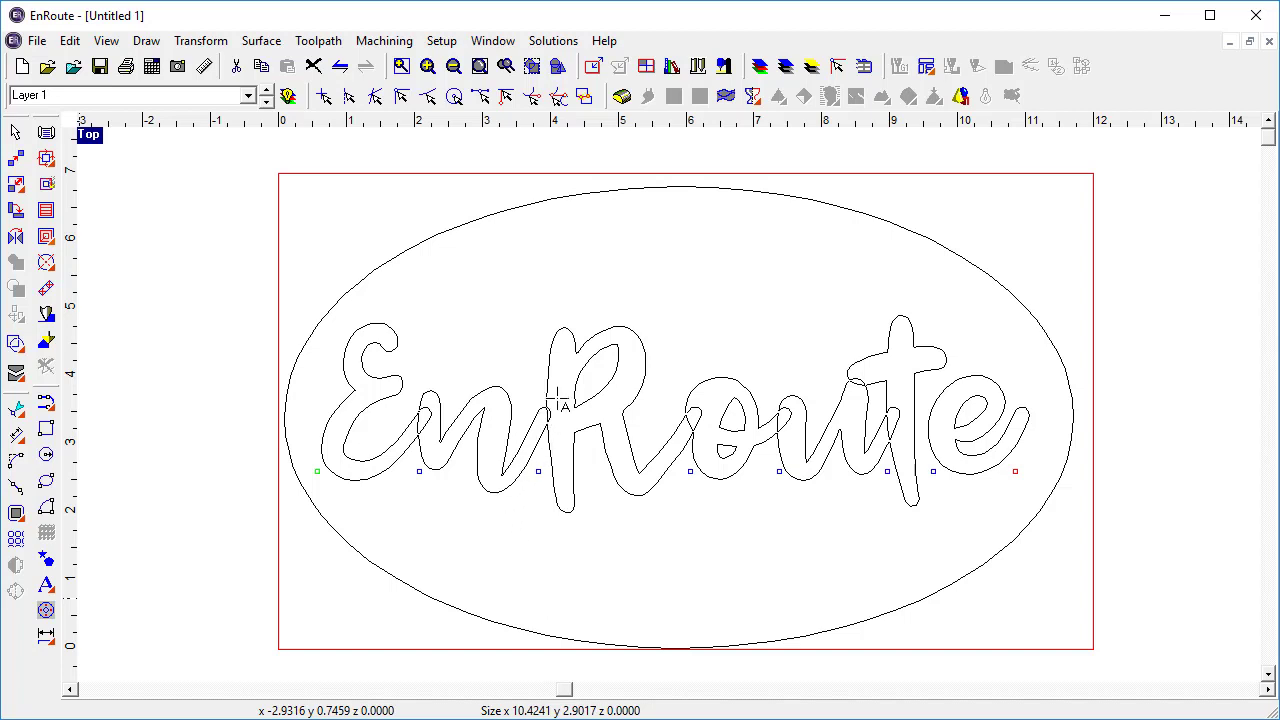
{"action": "left_click_drag", "start_coordinate": [541, 474], "coordinate": [533, 478]}
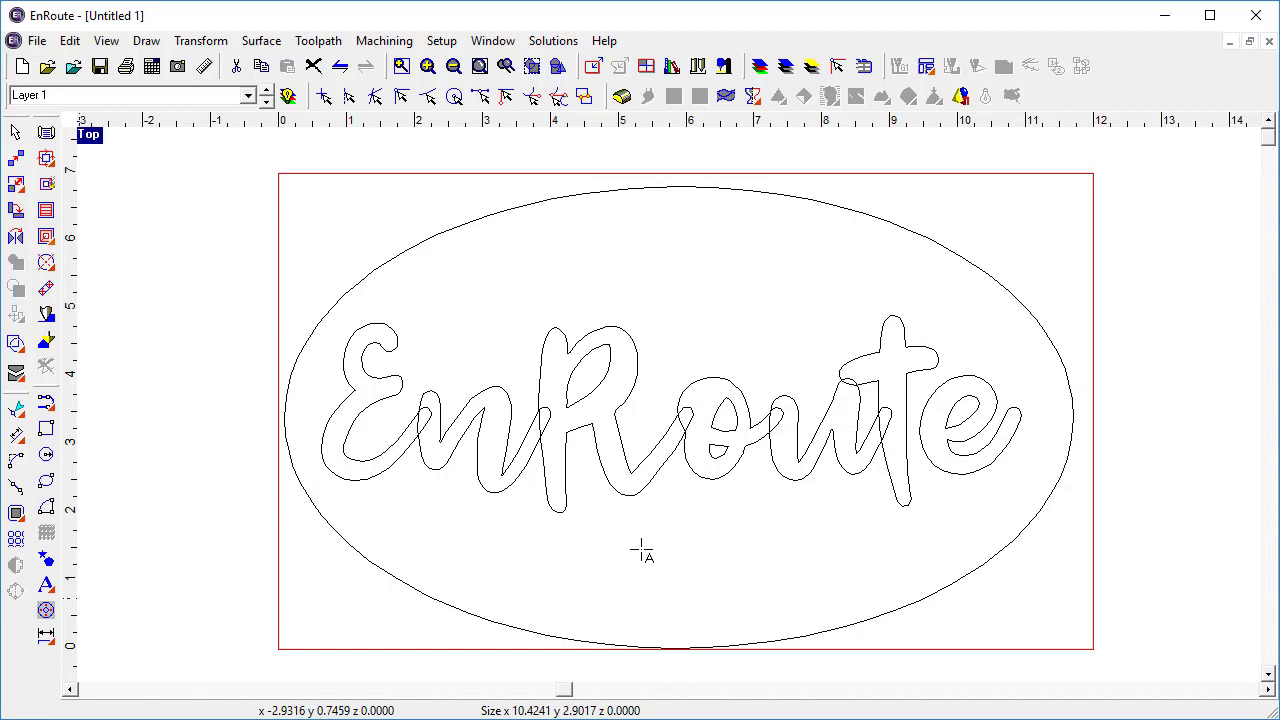
- Drag a spare copy of the EnRoute lettering below the oval
{"action": "left_click", "coordinate": [495, 497]}
{"action": "scroll", "coordinate": [507, 497], "scroll_direction": "down", "scroll_amount": 1}
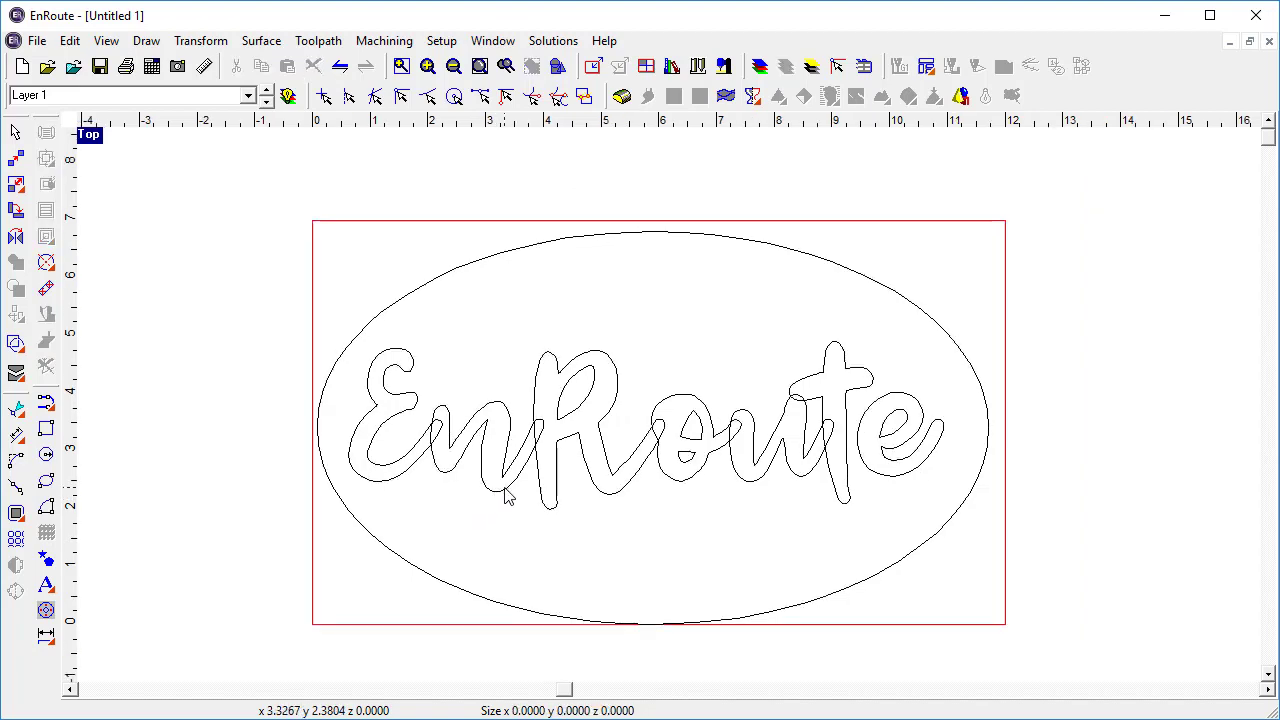
{"action": "scroll", "coordinate": [507, 497], "scroll_direction": "down", "scroll_amount": 1}
{"action": "left_click", "coordinate": [628, 443]}
{"action": "scroll", "coordinate": [628, 445], "scroll_direction": "down", "scroll_amount": 2}
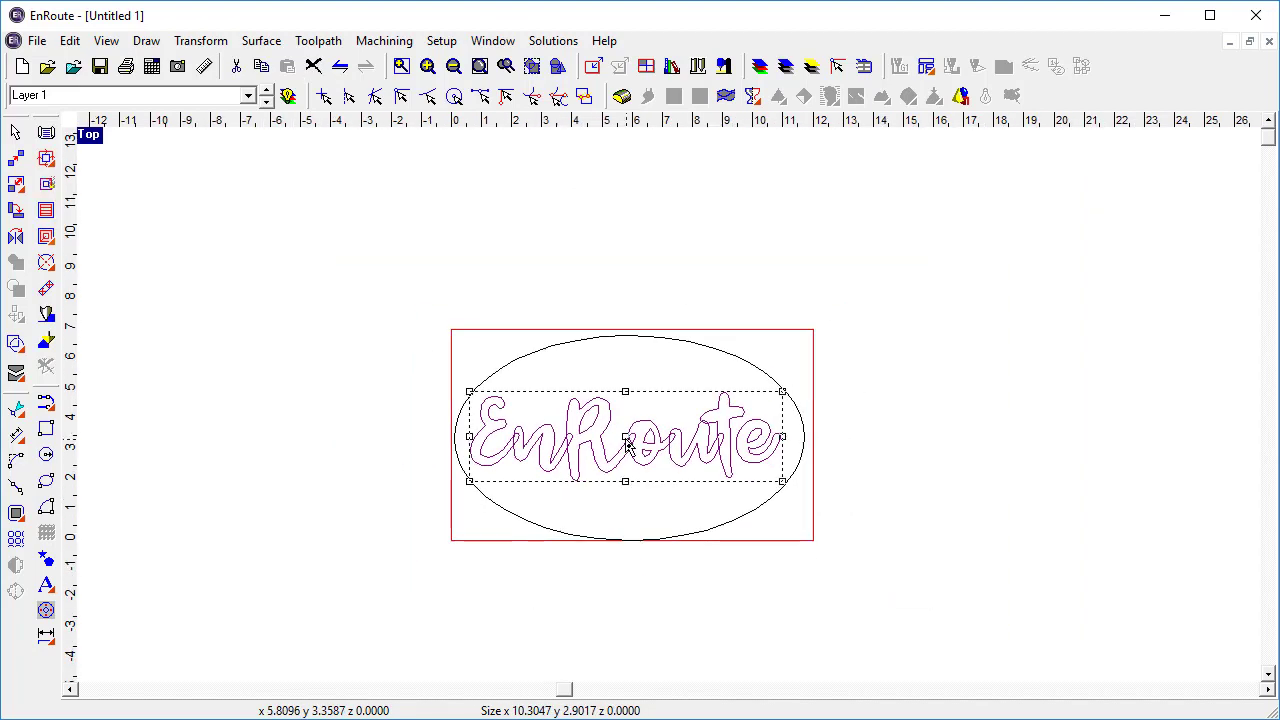
{"action": "left_click_drag", "start_coordinate": [628, 443], "coordinate": [594, 614], "text": "ctrl"}
- Nudge the original lettering right, convert it to curves, and weld it into one outline
{"action": "scroll", "coordinate": [612, 512], "scroll_direction": "up", "scroll_amount": 1}
{"action": "scroll", "coordinate": [616, 512], "scroll_direction": "up", "scroll_amount": 1}
{"action": "scroll", "coordinate": [615, 500], "scroll_direction": "up", "scroll_amount": 1}
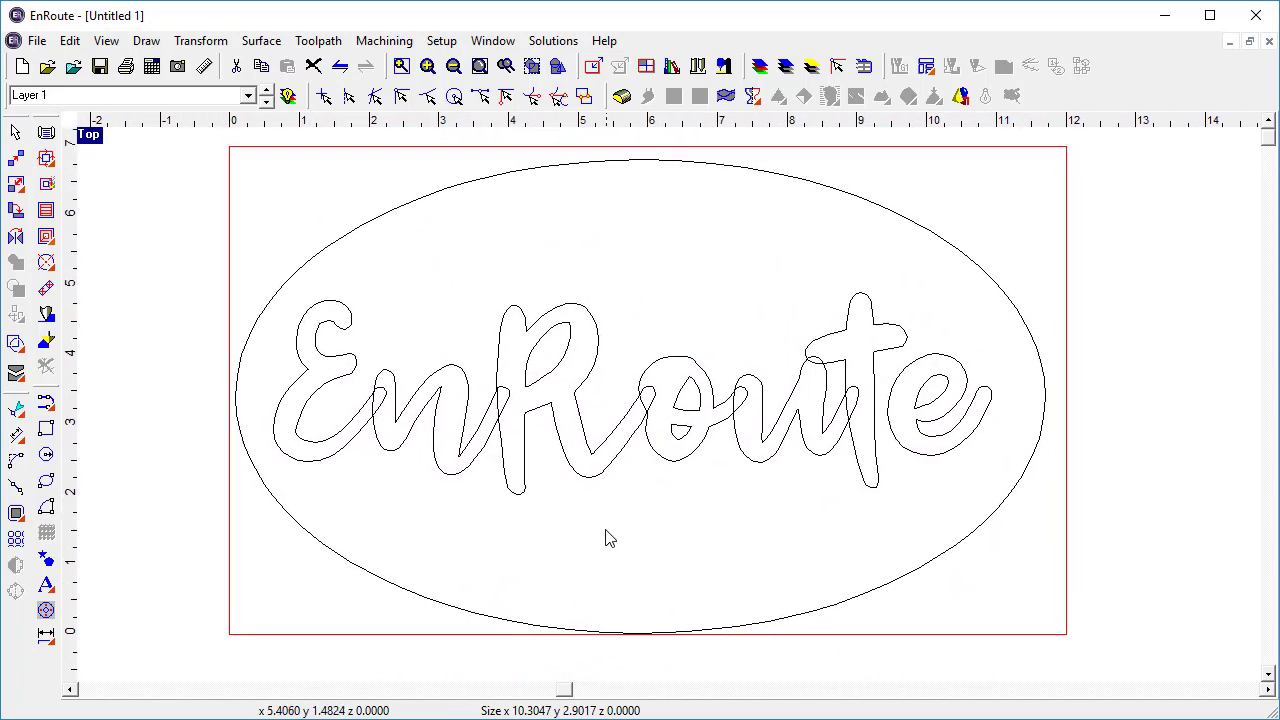
{"action": "left_click", "coordinate": [527, 503]}
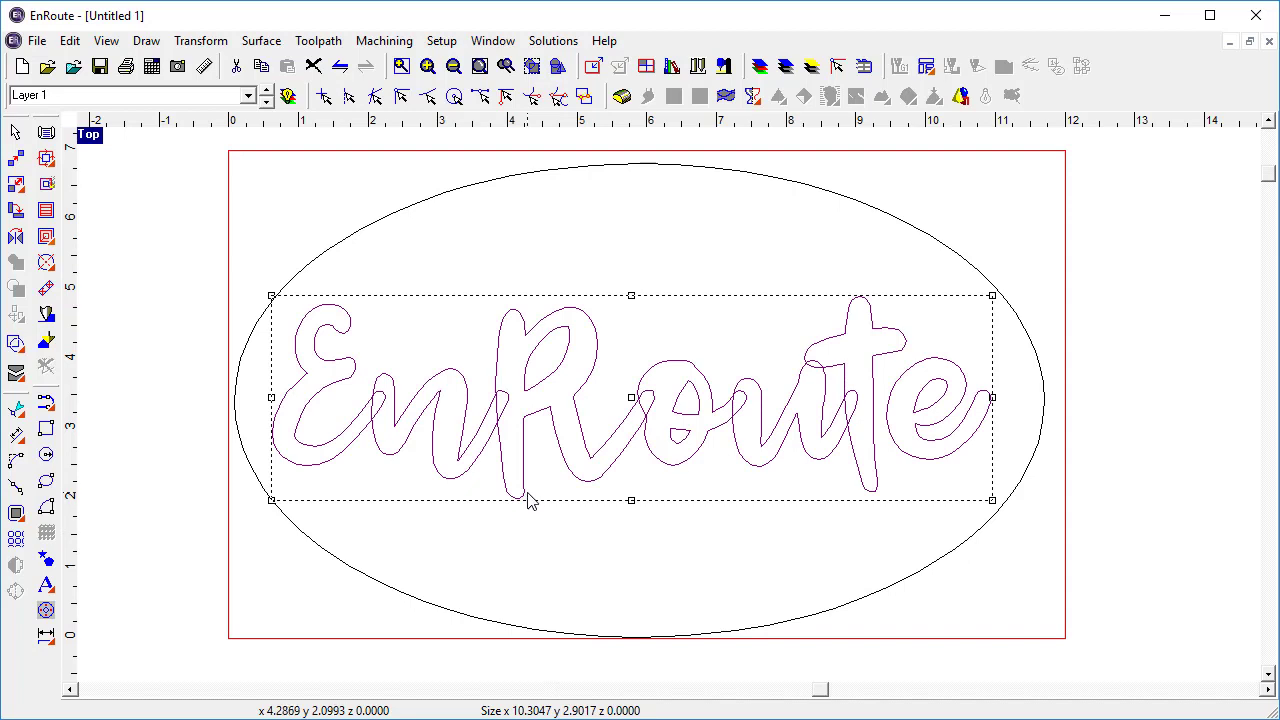
{"action": "key", "text": "Right"}
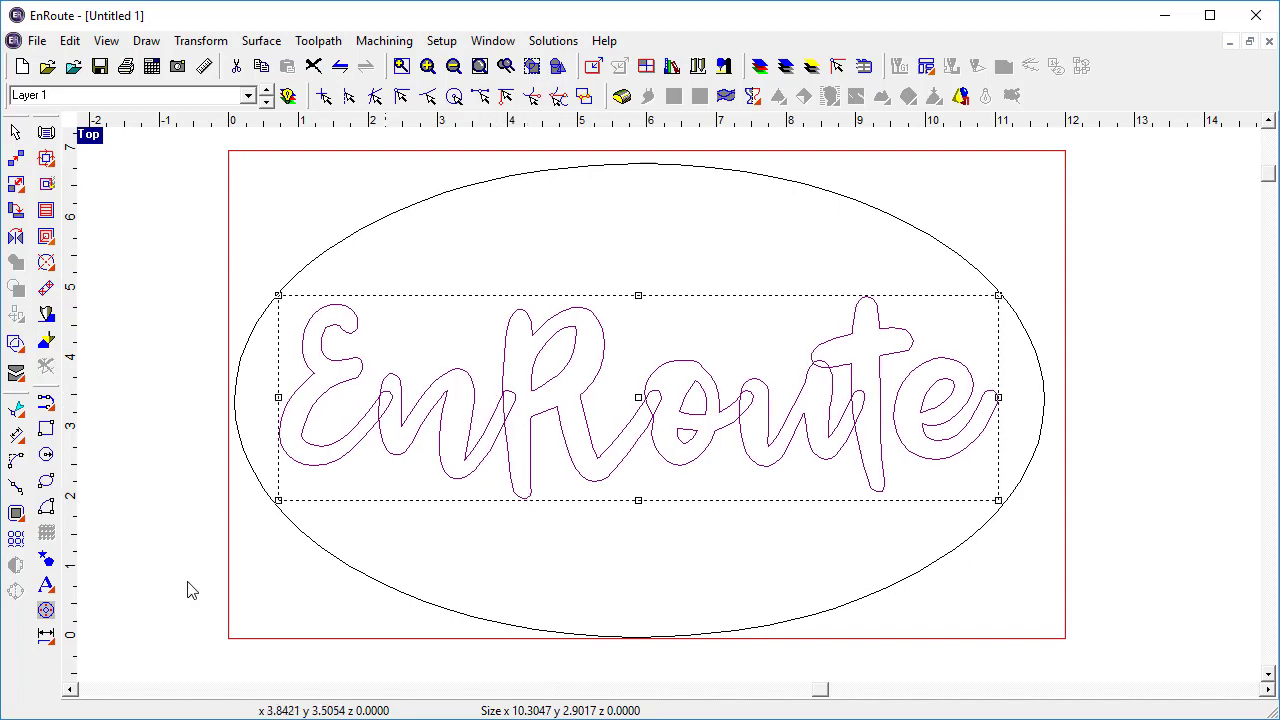
{"action": "left_click", "coordinate": [46, 585]}
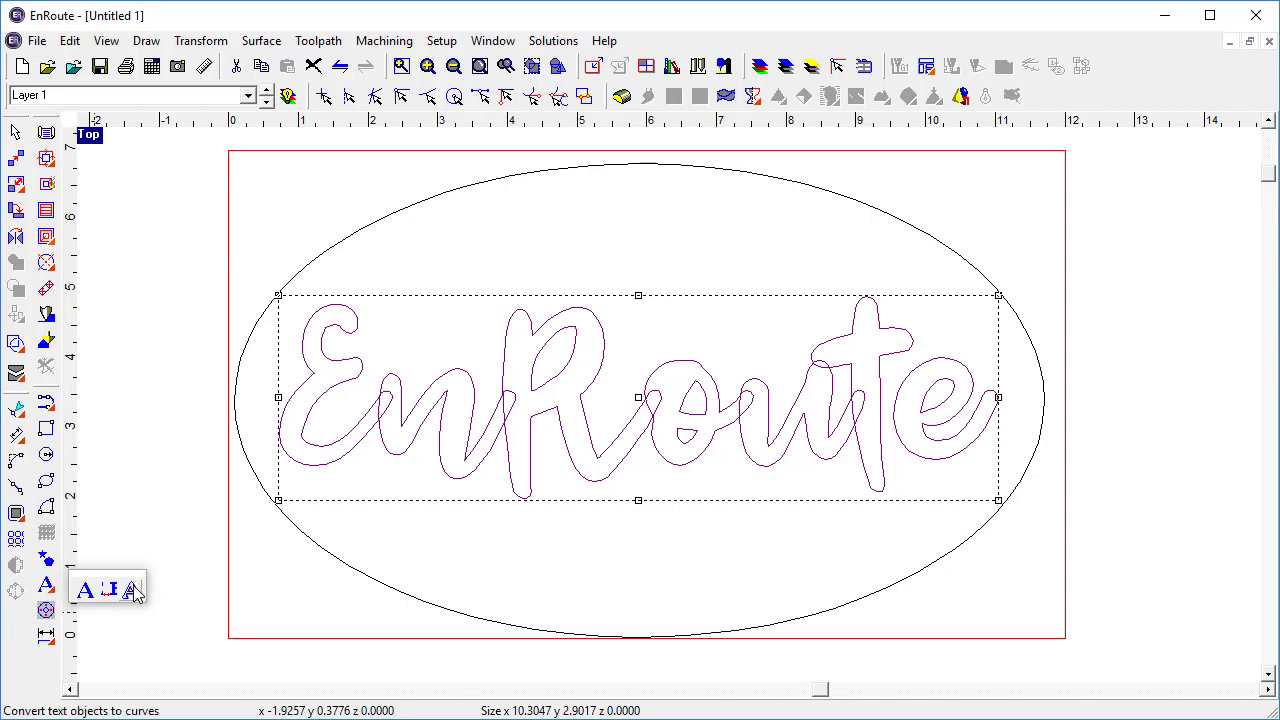
{"action": "left_click", "coordinate": [80, 590]}
{"action": "left_click", "coordinate": [16, 410]}
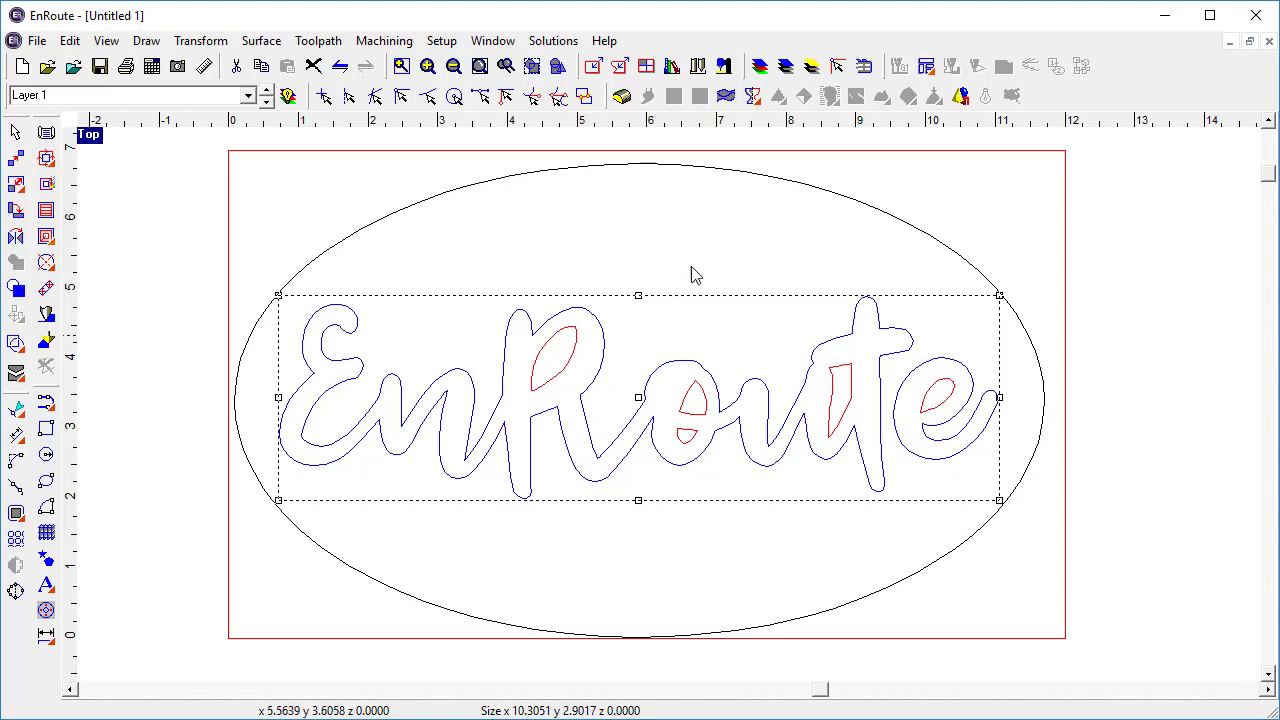
- Apply a round-profile relief to the whole ellipse at a 56° angle
{"action": "left_click", "coordinate": [772, 178]}
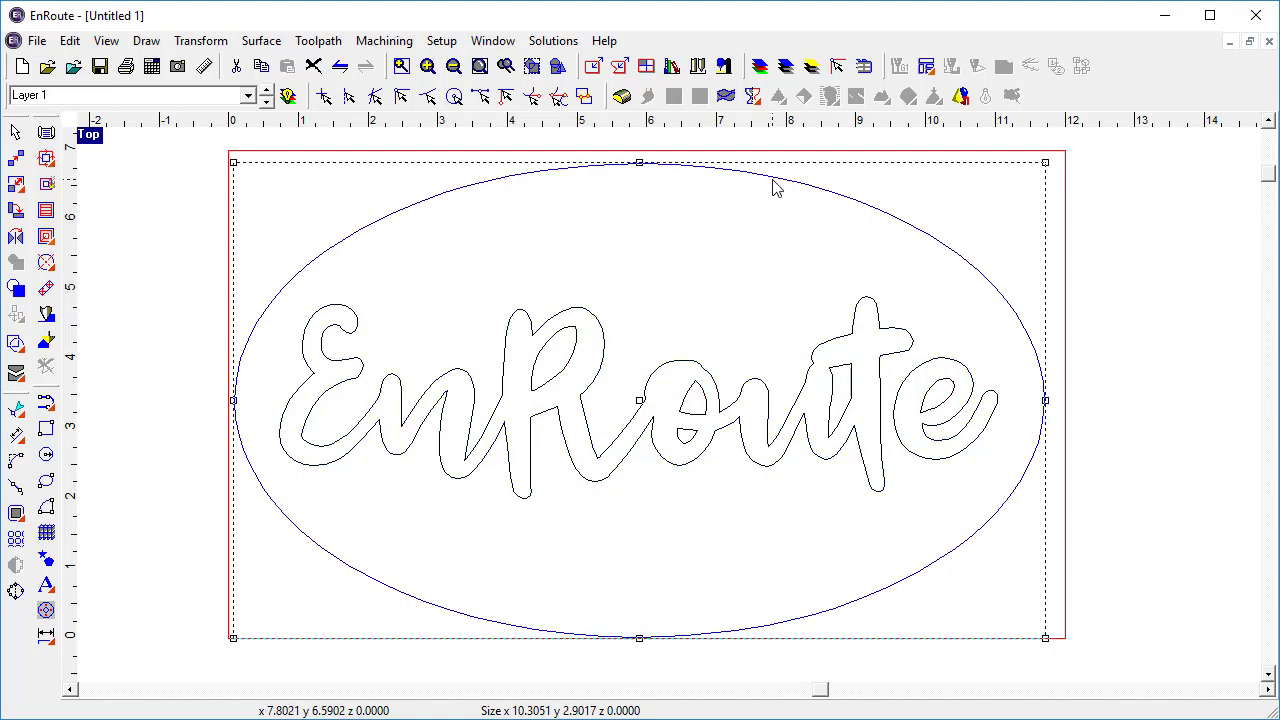
{"action": "left_click", "coordinate": [622, 95]}
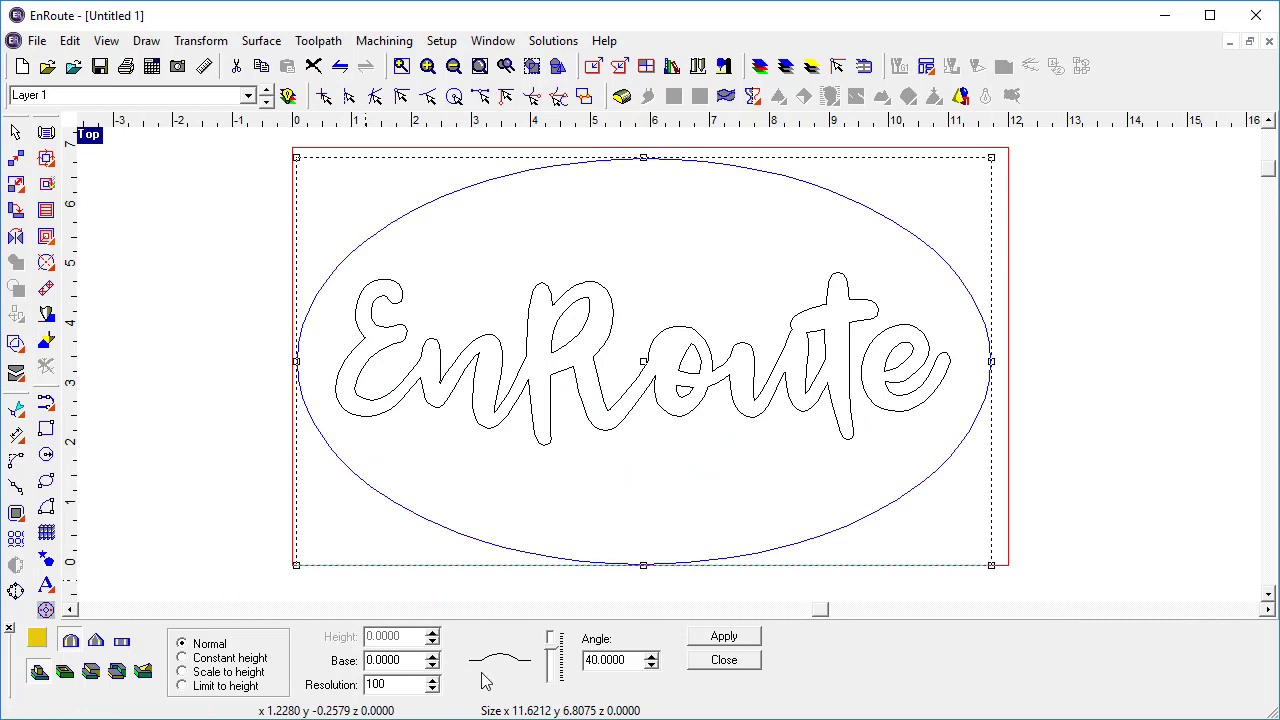
{"action": "left_click", "coordinate": [553, 650]}
{"action": "left_click_drag", "start_coordinate": [553, 650], "coordinate": [553, 650]}
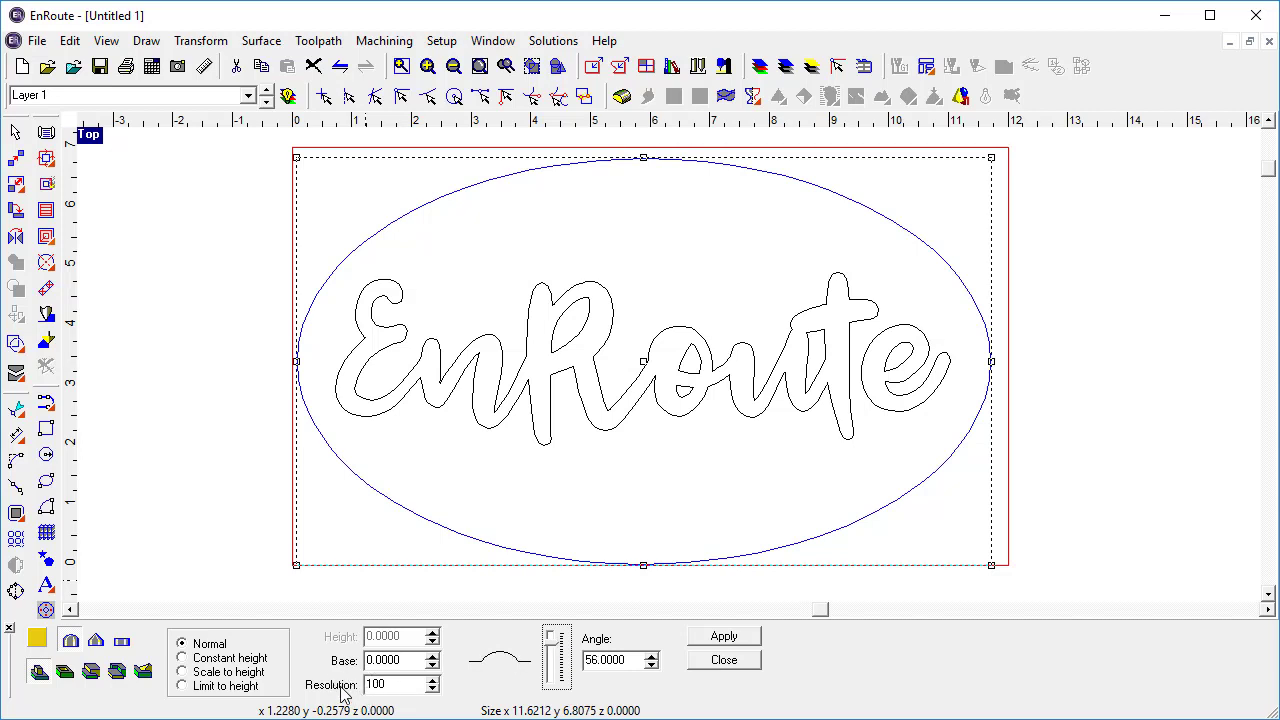
{"action": "left_click", "coordinate": [726, 635]}
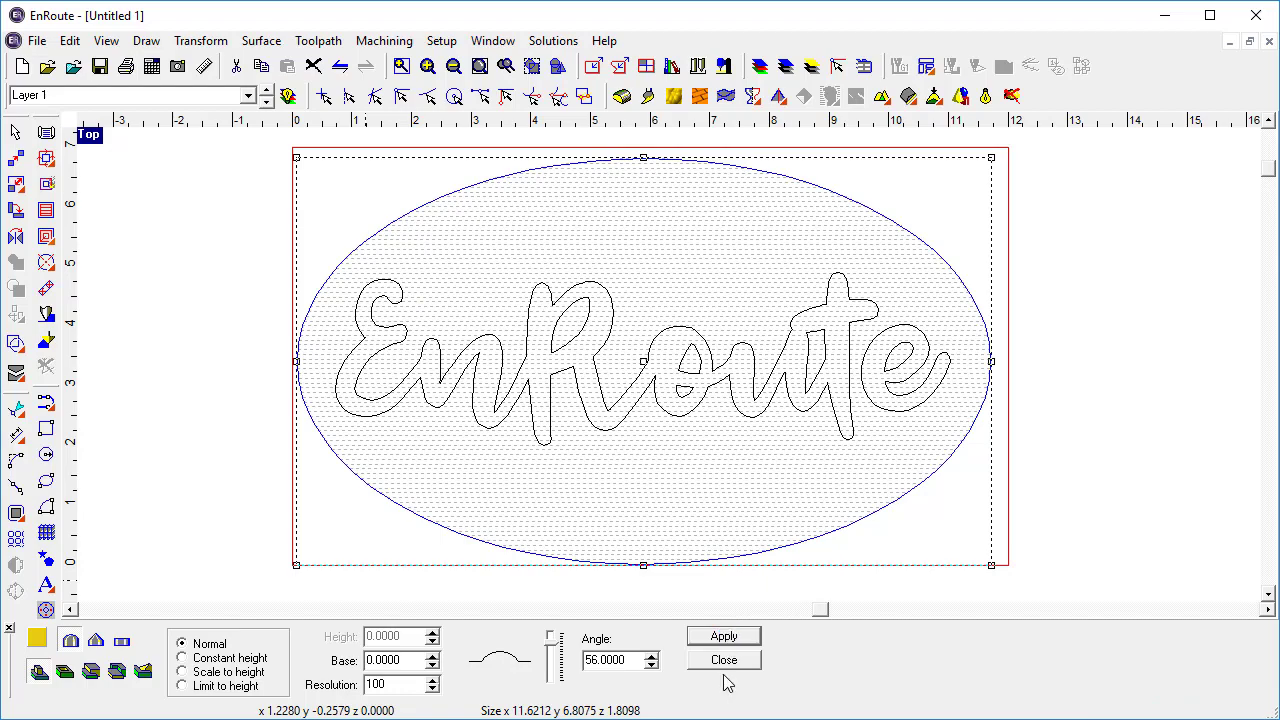
- Close the relief panel, check the dome in Rendered view, and bring up the texture tools
{"action": "left_click", "coordinate": [724, 660]}
{"action": "left_click", "coordinate": [986, 96]}
{"action": "left_click", "coordinate": [986, 96]}
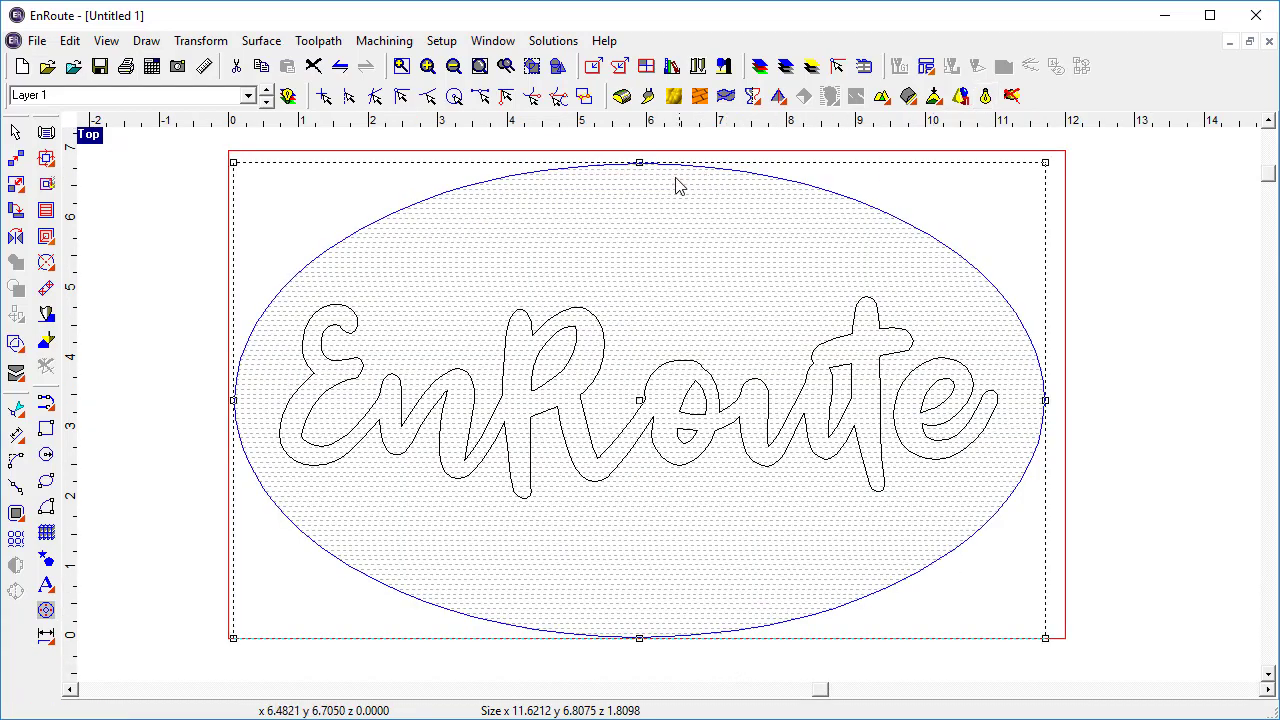
{"action": "left_click", "coordinate": [676, 97]}
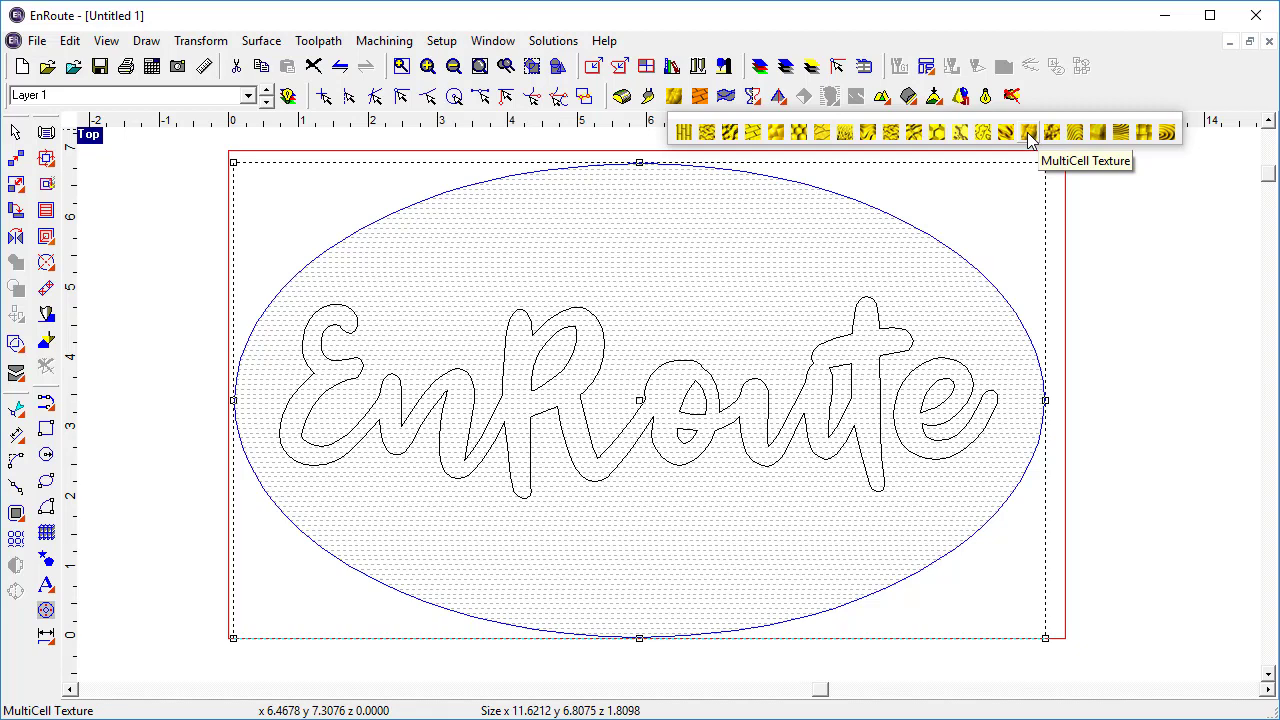
- Apply a MultiCell texture to the ellipse relief with Scale X set to 2.3
{"action": "left_click", "coordinate": [1029, 140]}
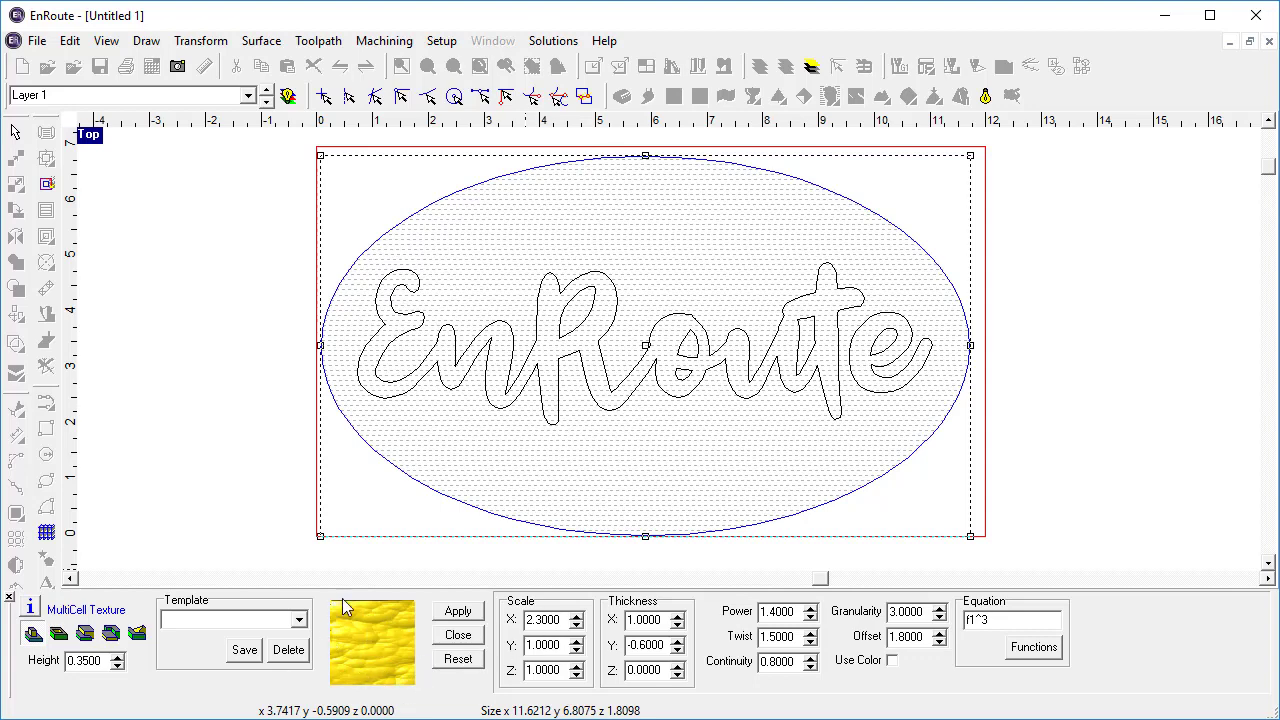
{"action": "left_click", "coordinate": [576, 624]}
{"action": "left_click", "coordinate": [577, 624]}
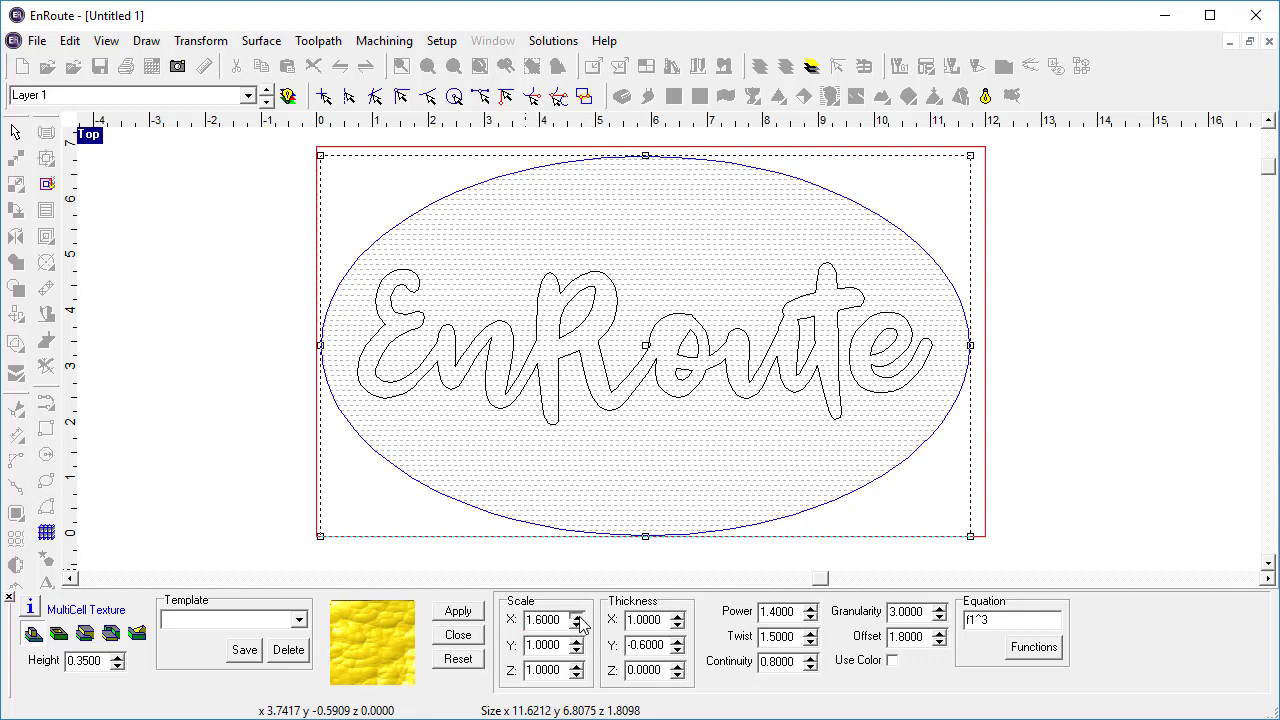
{"action": "left_click", "coordinate": [580, 615]}
{"action": "left_click", "coordinate": [579, 617]}
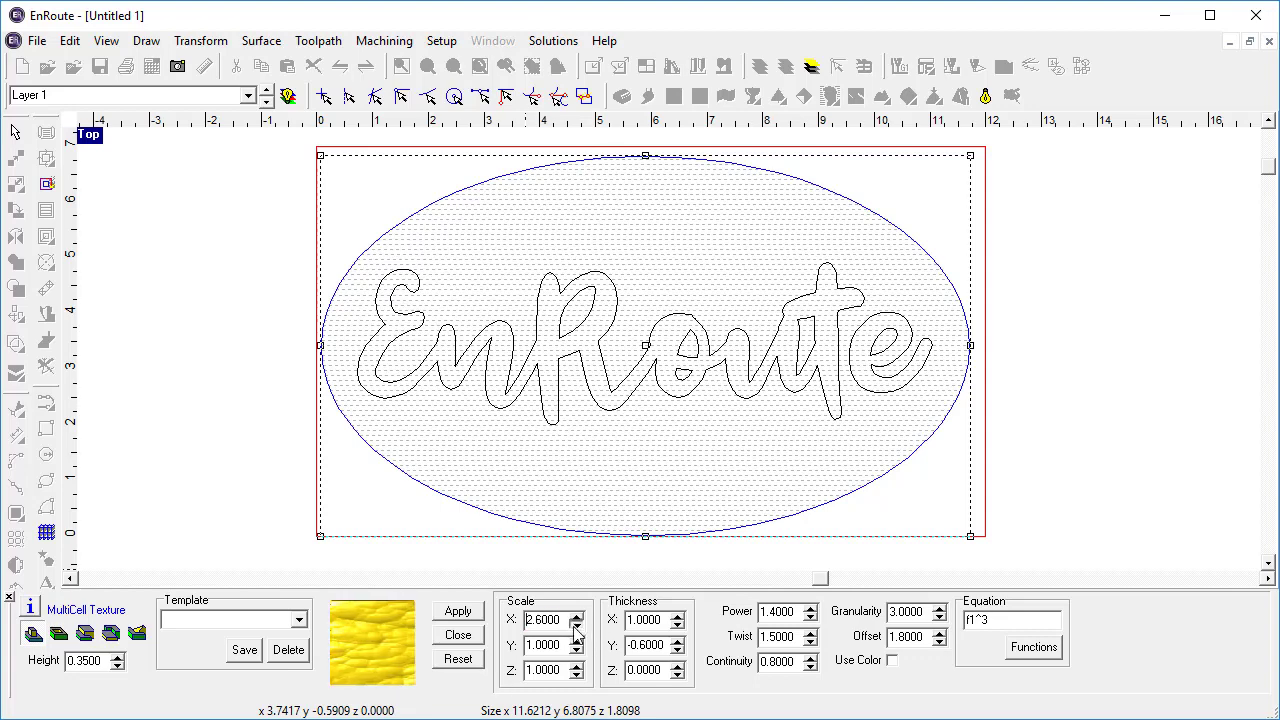
{"action": "left_click", "coordinate": [576, 625]}
{"action": "left_click", "coordinate": [576, 625]}
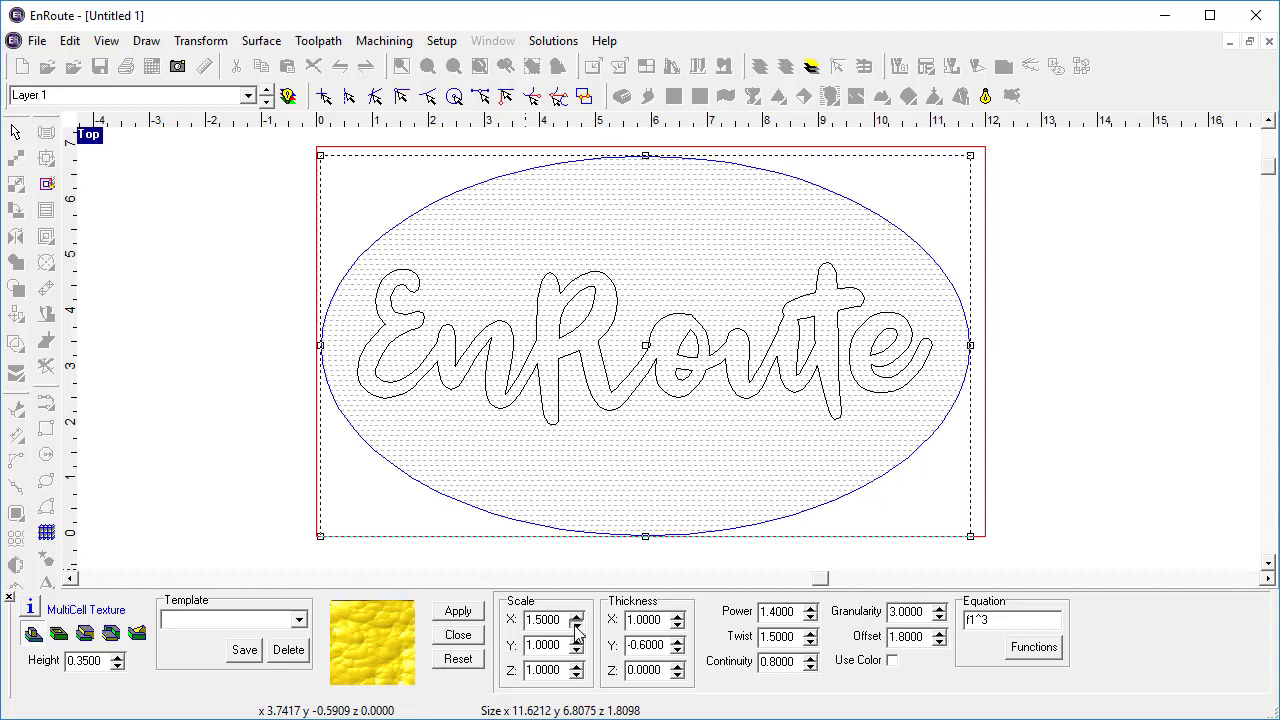
{"action": "left_click", "coordinate": [576, 626]}
{"action": "left_click", "coordinate": [576, 626]}
{"action": "left_click", "coordinate": [576, 626]}
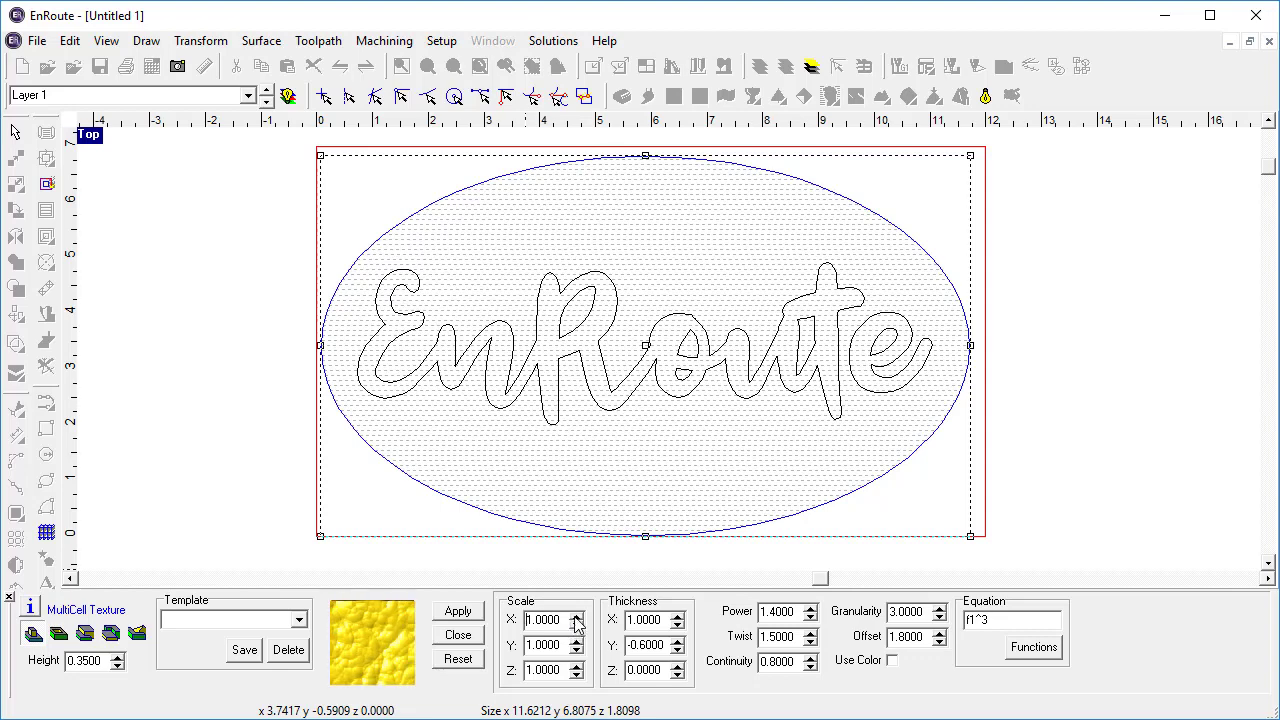
{"action": "left_click", "coordinate": [577, 616]}
{"action": "left_click", "coordinate": [577, 616]}
{"action": "left_click", "coordinate": [577, 616]}
{"action": "left_click", "coordinate": [577, 616]}
{"action": "left_click", "coordinate": [577, 616]}
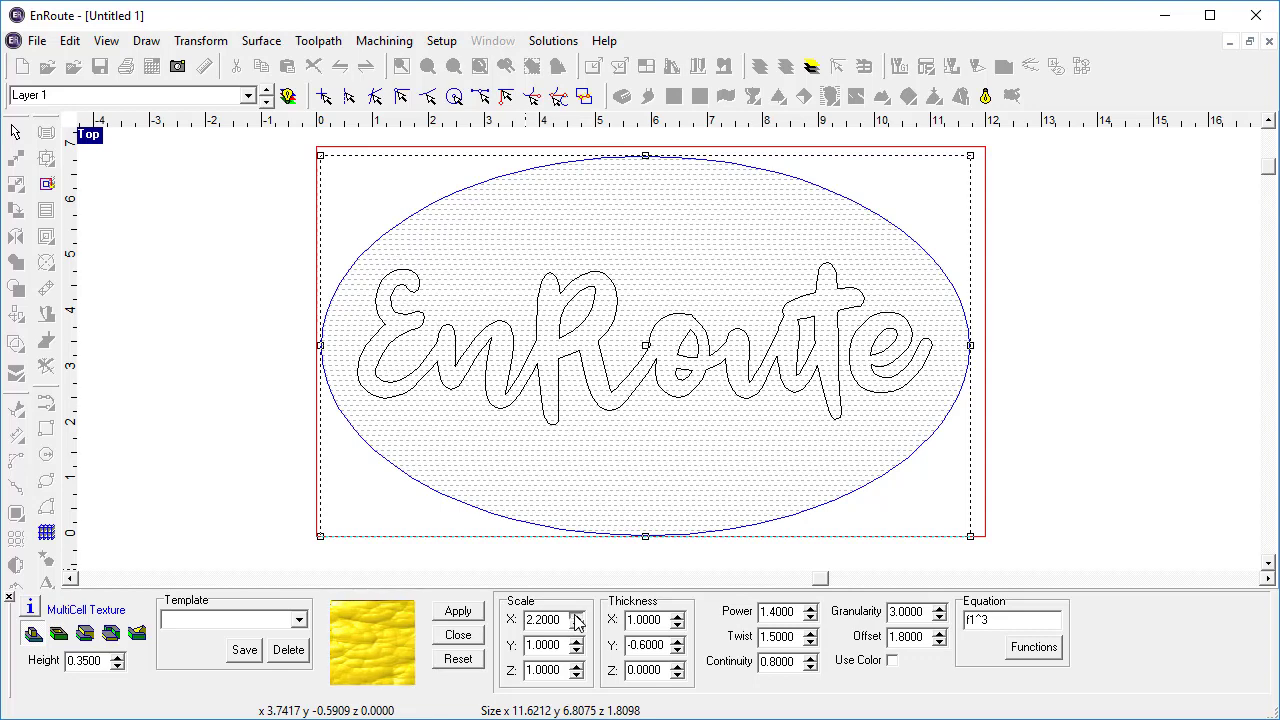
{"action": "left_click", "coordinate": [575, 615]}
{"action": "left_click", "coordinate": [458, 610]}
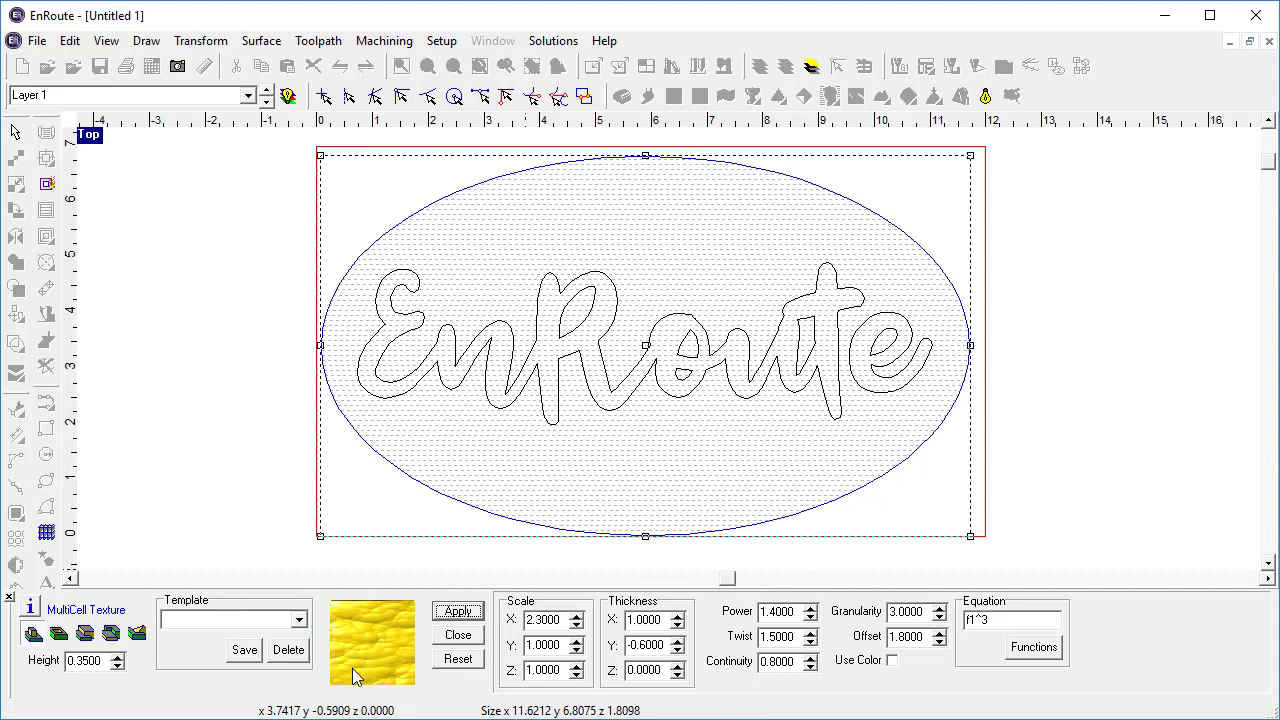
- Inspect the textured relief in Rendered view, then select the EnRoute lettering
{"action": "left_click", "coordinate": [985, 97]}
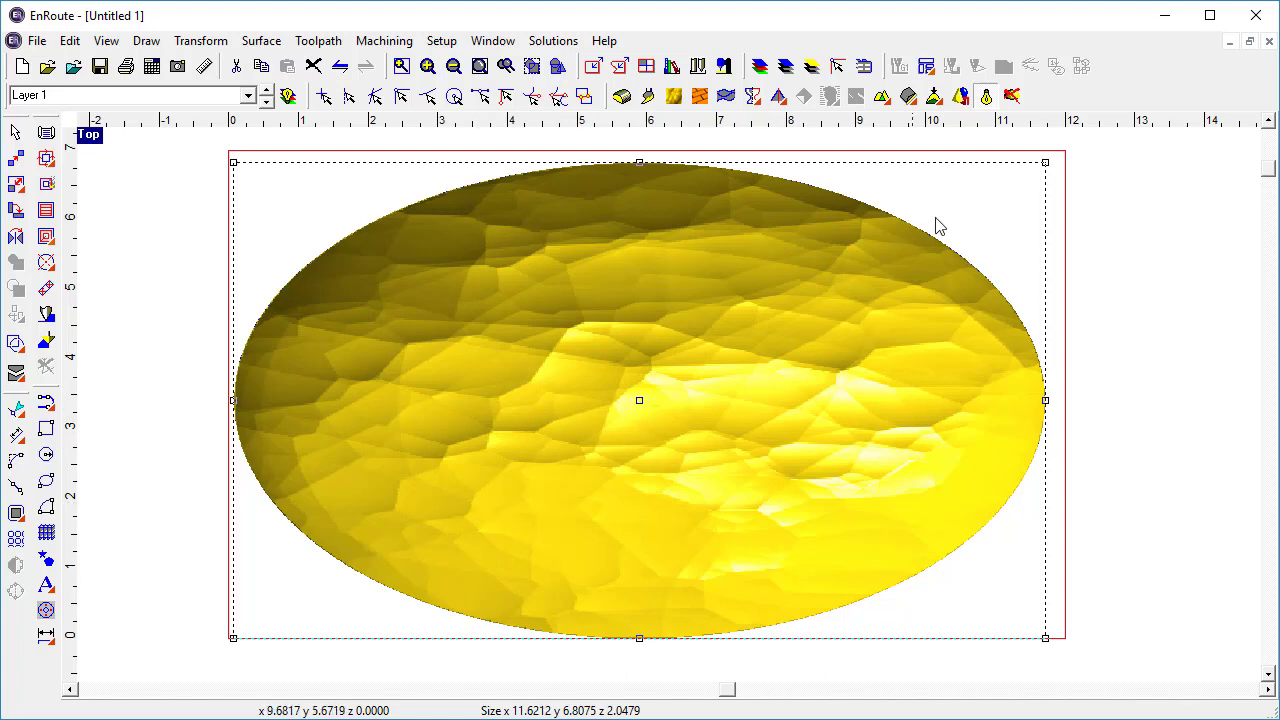
{"action": "left_click", "coordinate": [985, 97]}
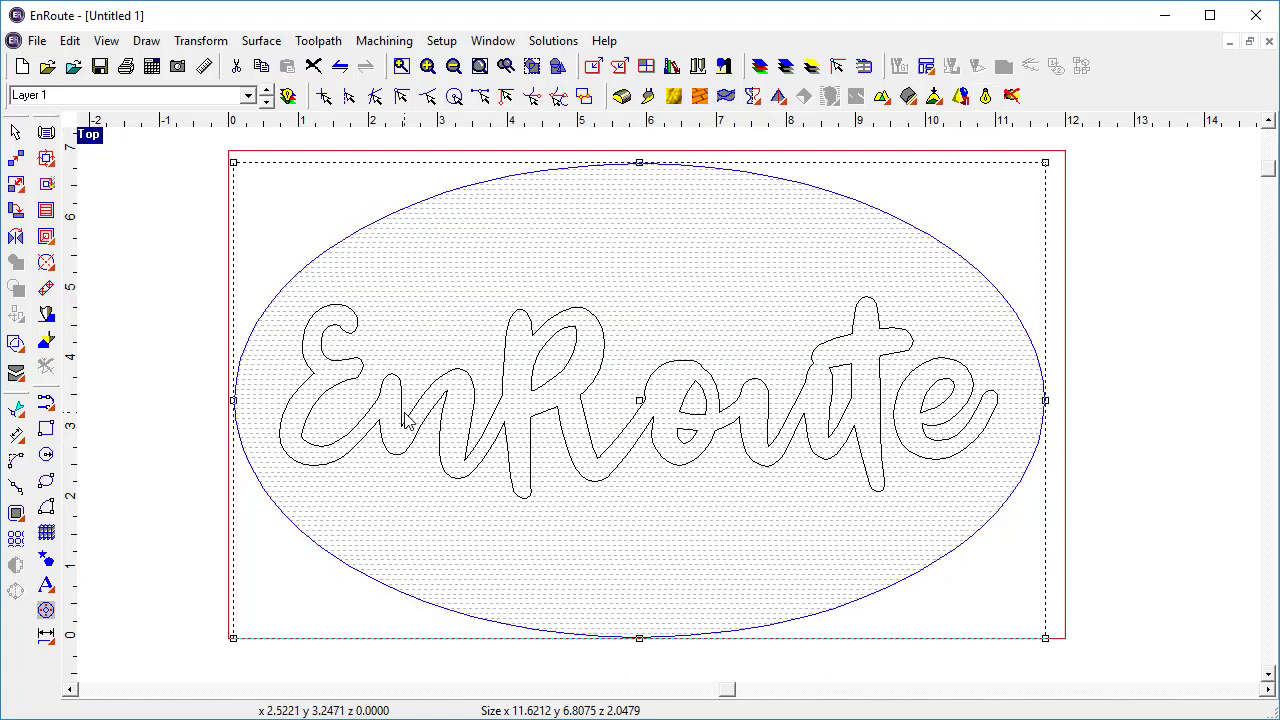
{"action": "left_click", "coordinate": [414, 447]}
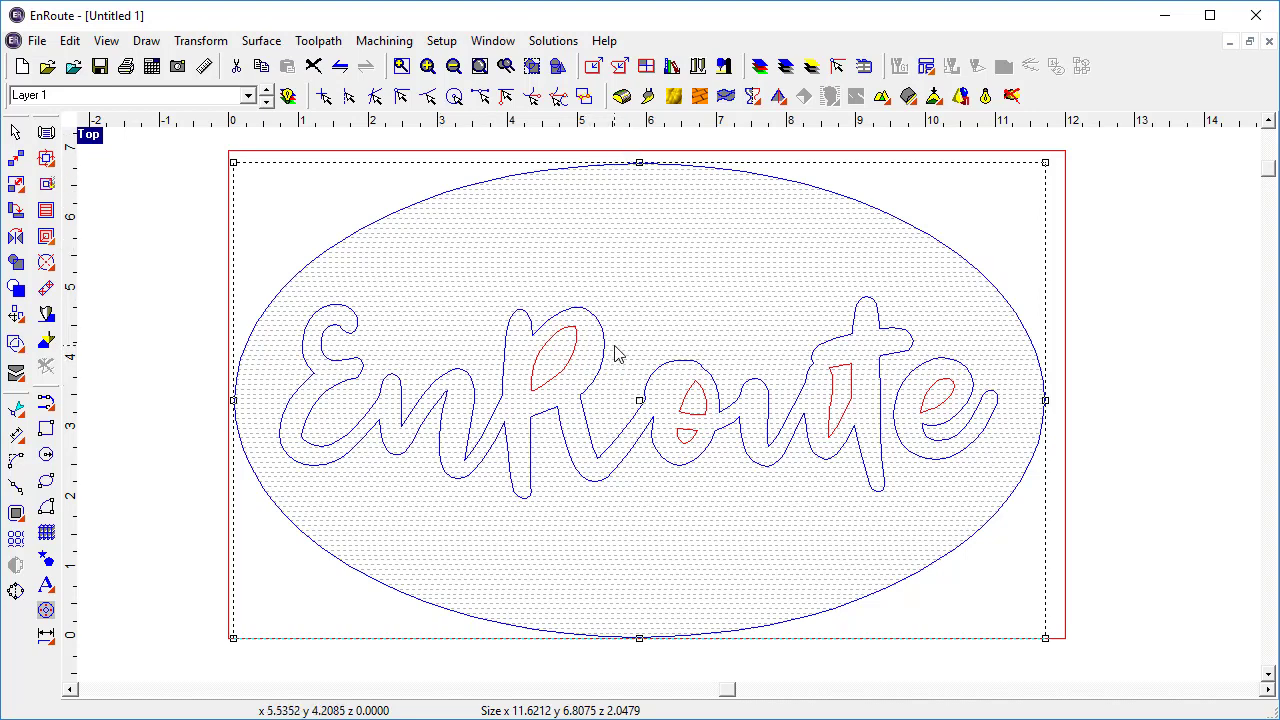
- Give the lettering a pointed-profile relief with 0.15 base and 33° angle, then view it rendered
{"action": "left_click", "coordinate": [622, 97]}
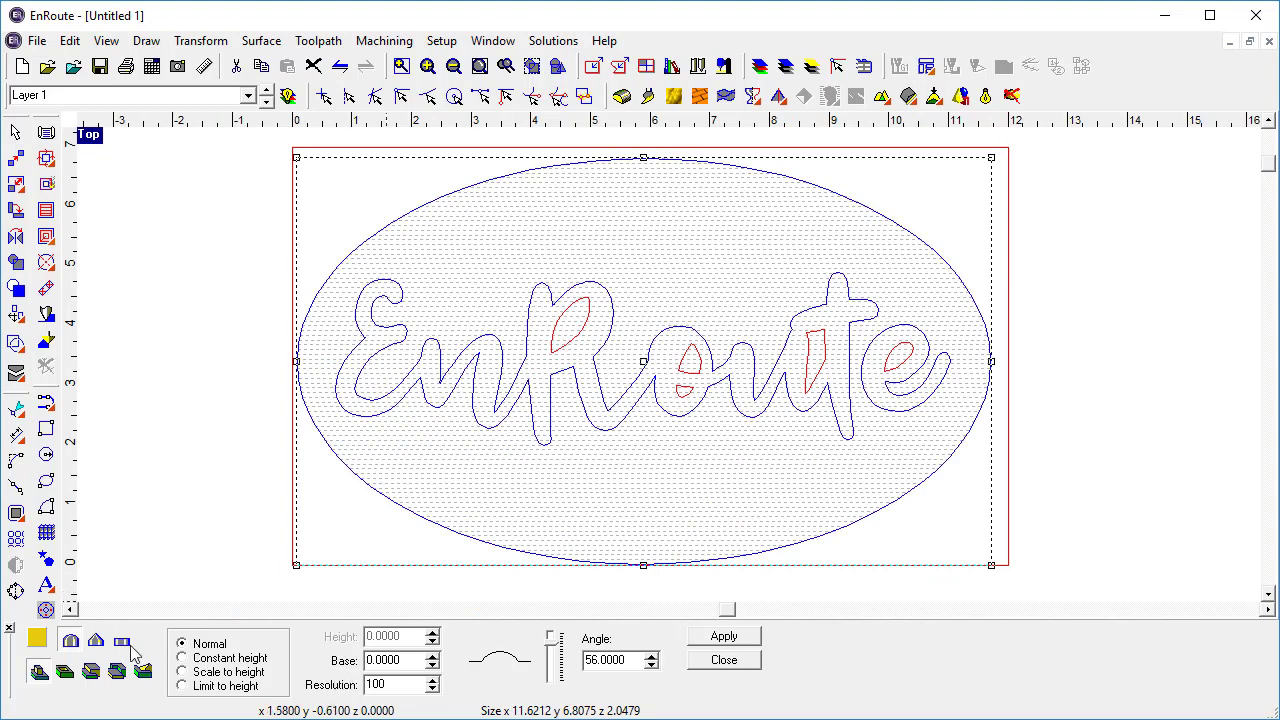
{"action": "left_click", "coordinate": [96, 641]}
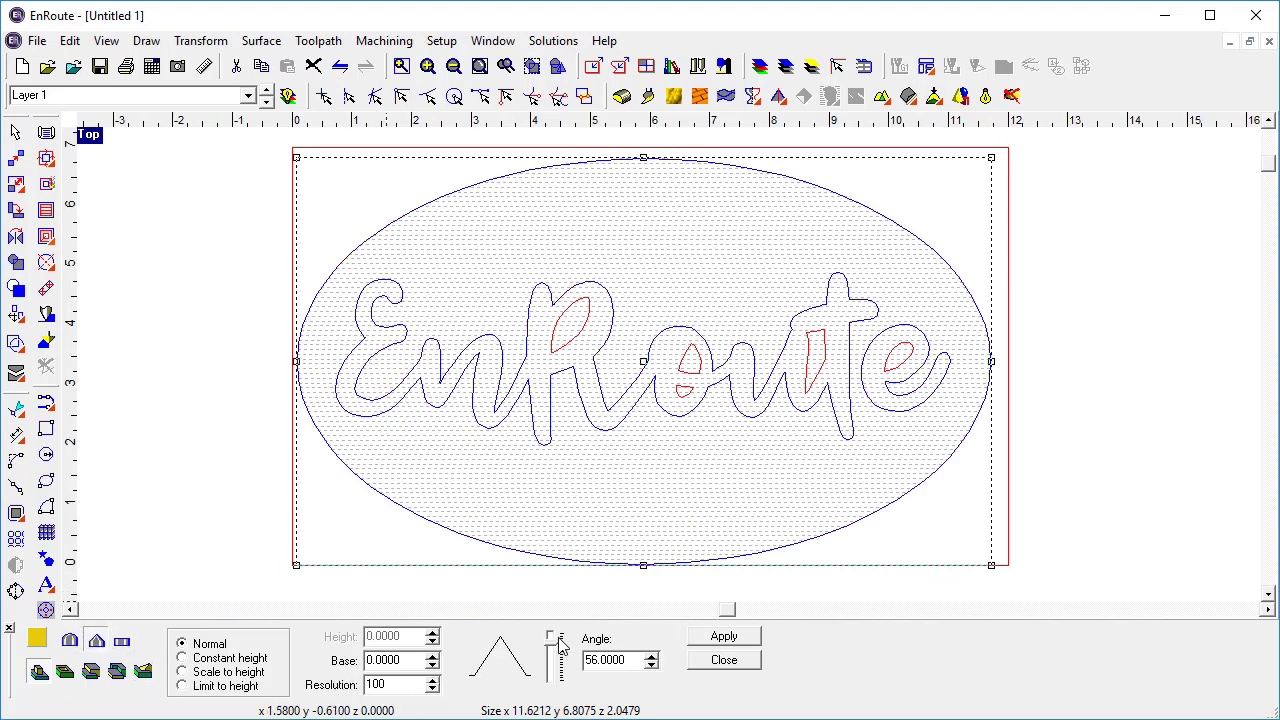
{"action": "left_click_drag", "start_coordinate": [560, 648], "coordinate": [515, 660]}
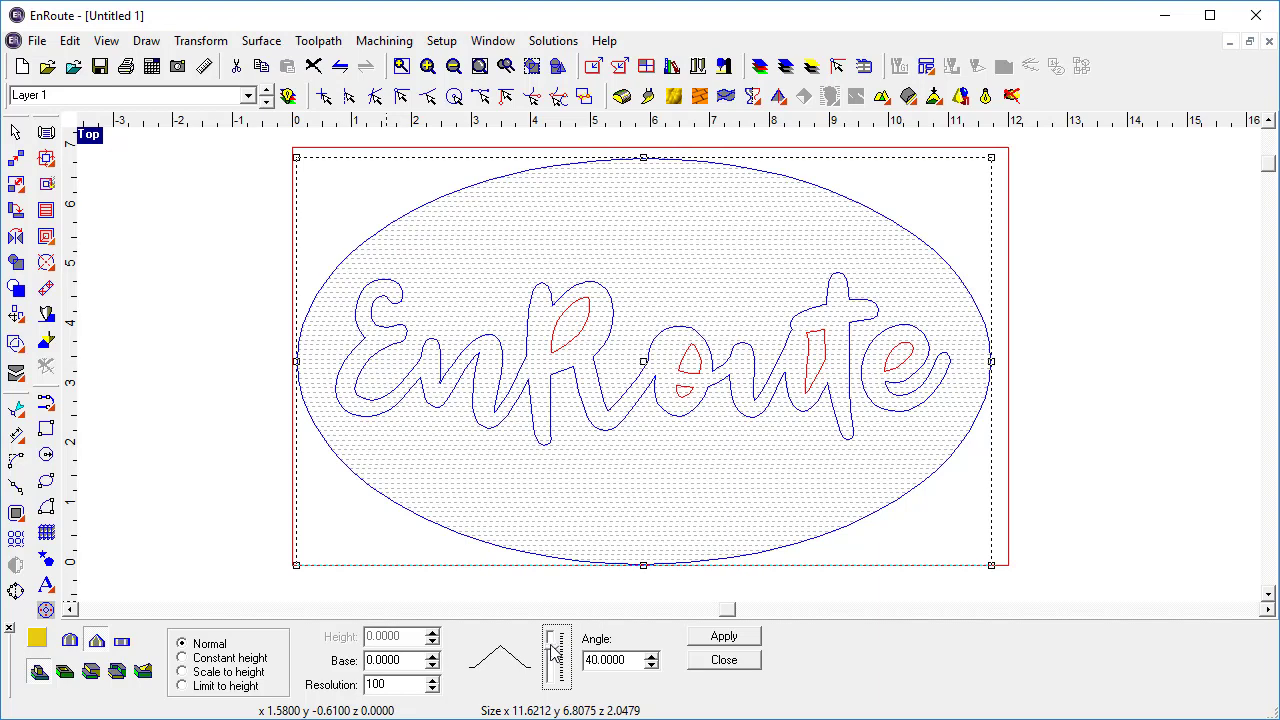
{"action": "double_click", "coordinate": [402, 660]}
{"action": "type", "text": "0.15"}
{"action": "key", "text": "Tab"}
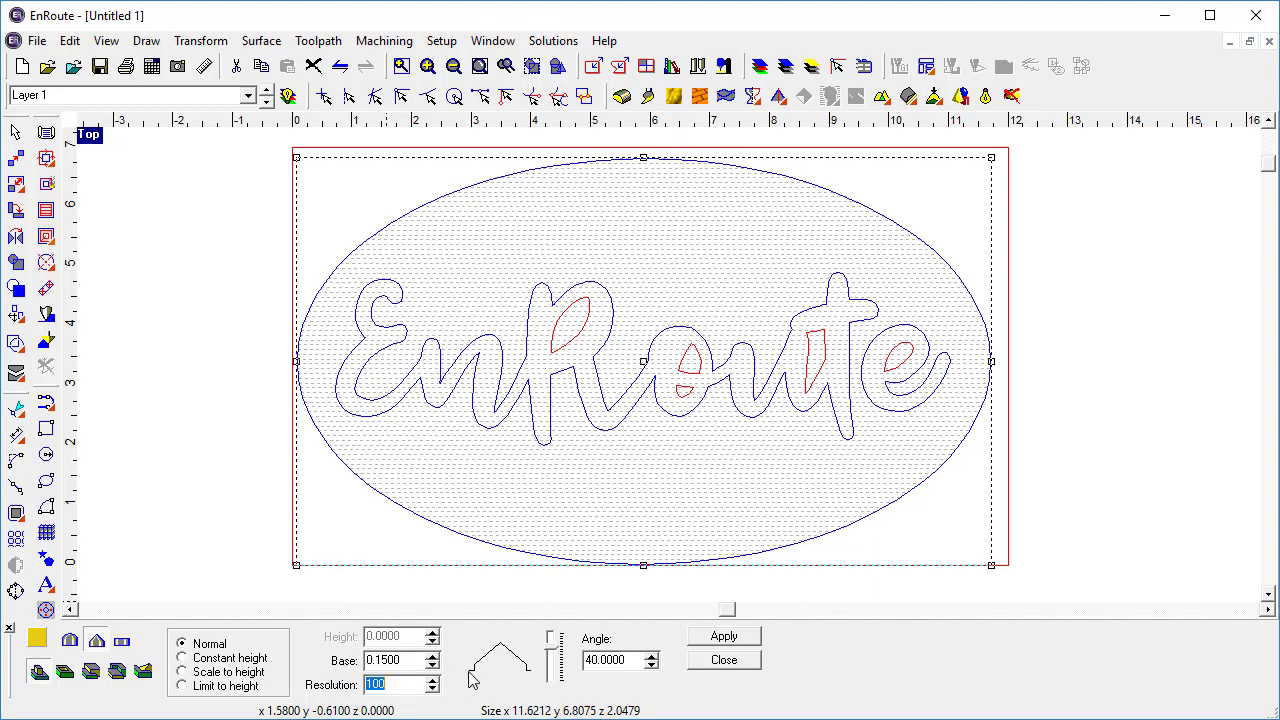
{"action": "left_click", "coordinate": [549, 651]}
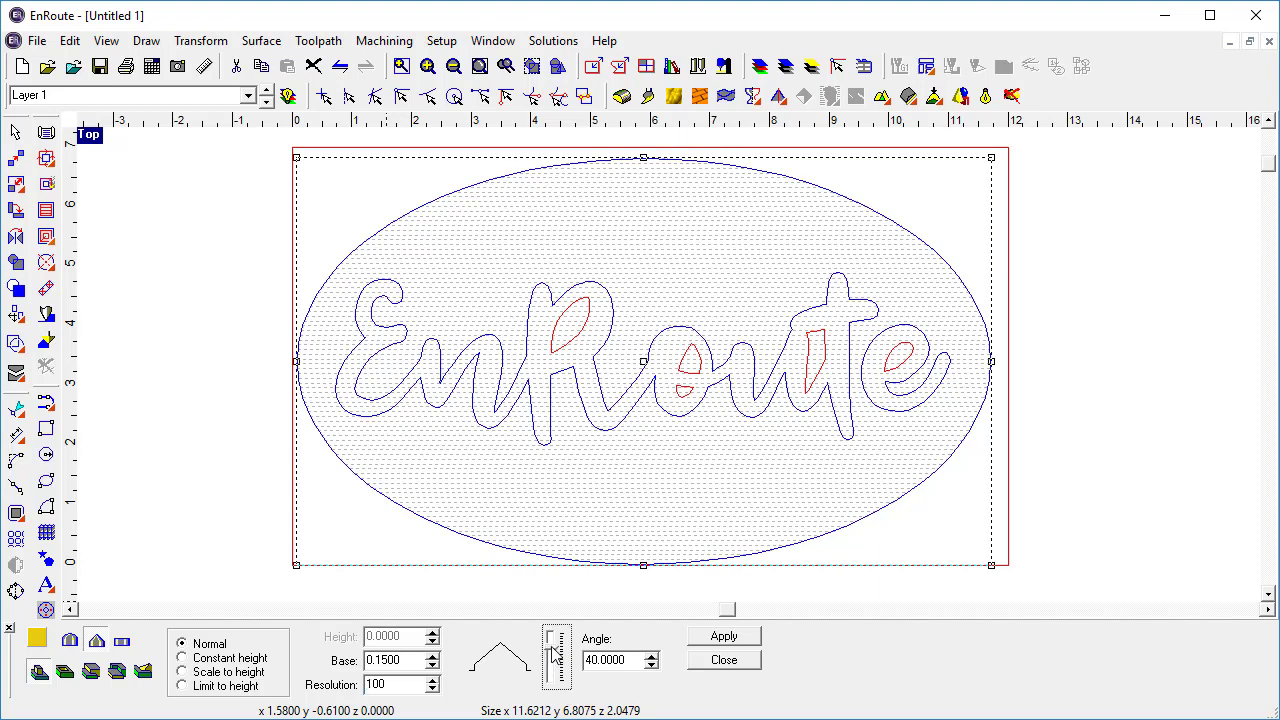
{"action": "left_click_drag", "start_coordinate": [553, 652], "coordinate": [553, 660]}
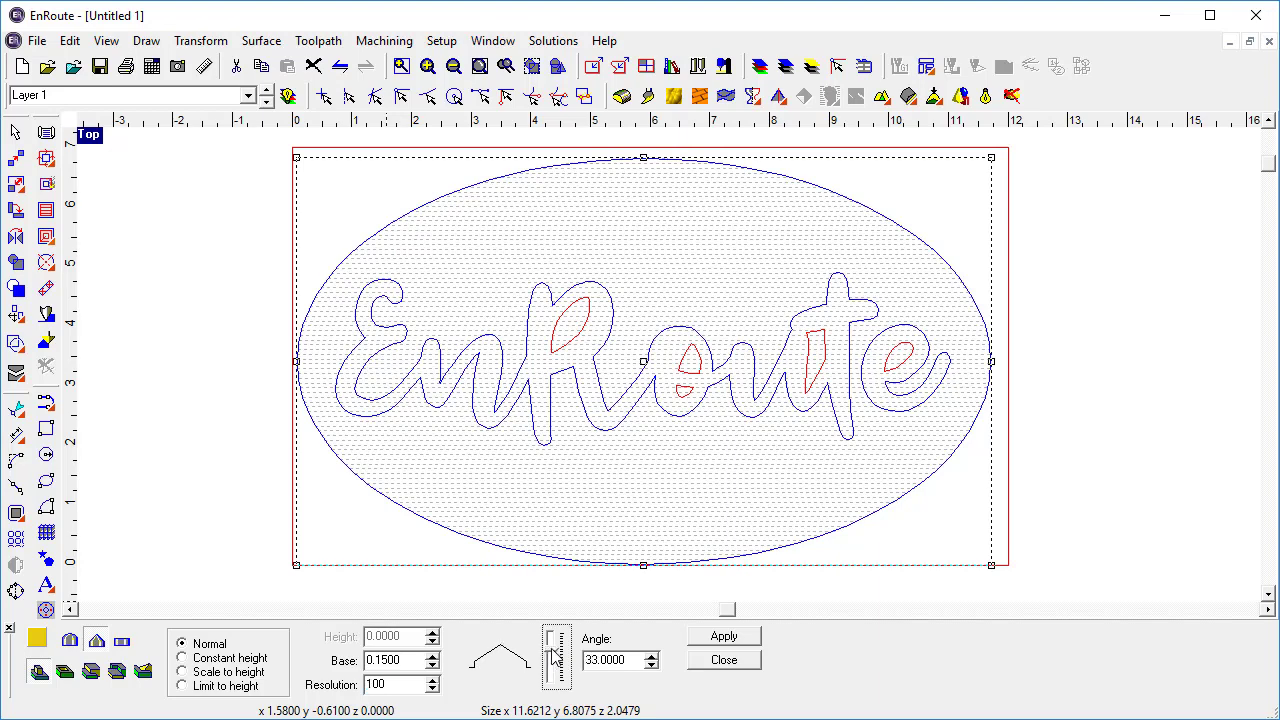
{"action": "left_click", "coordinate": [729, 645]}
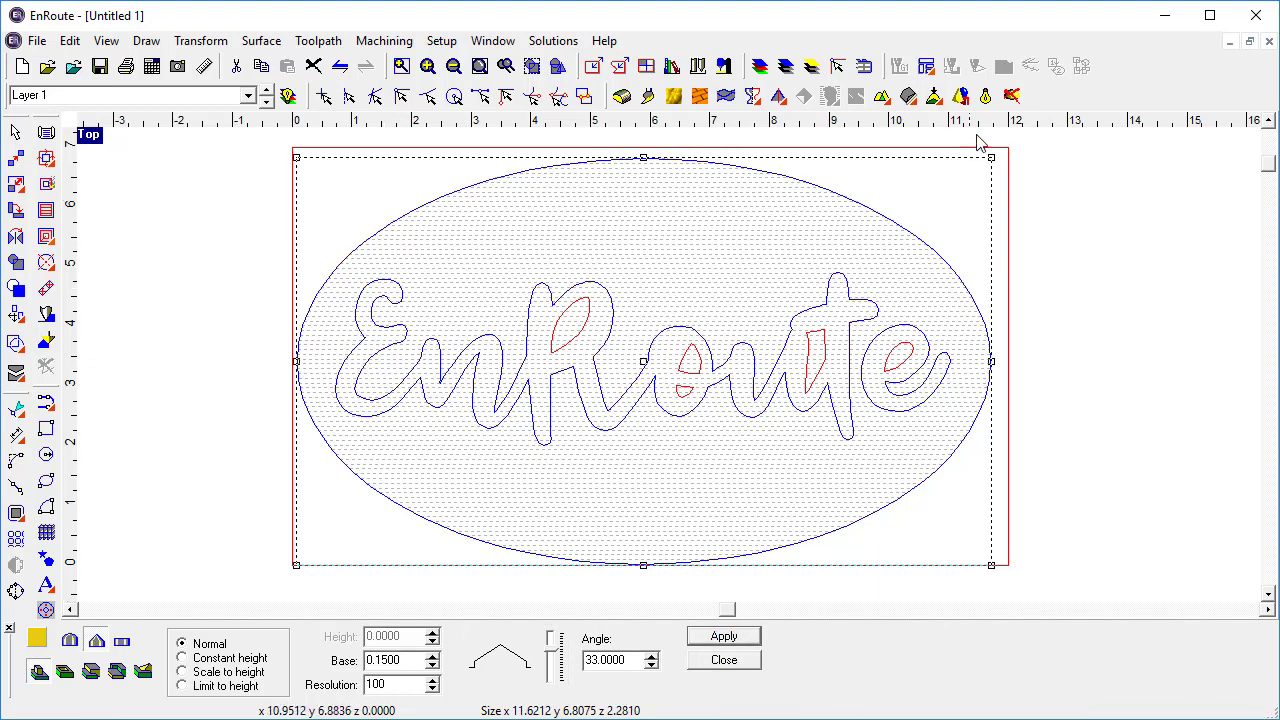
{"action": "left_click", "coordinate": [960, 95]}
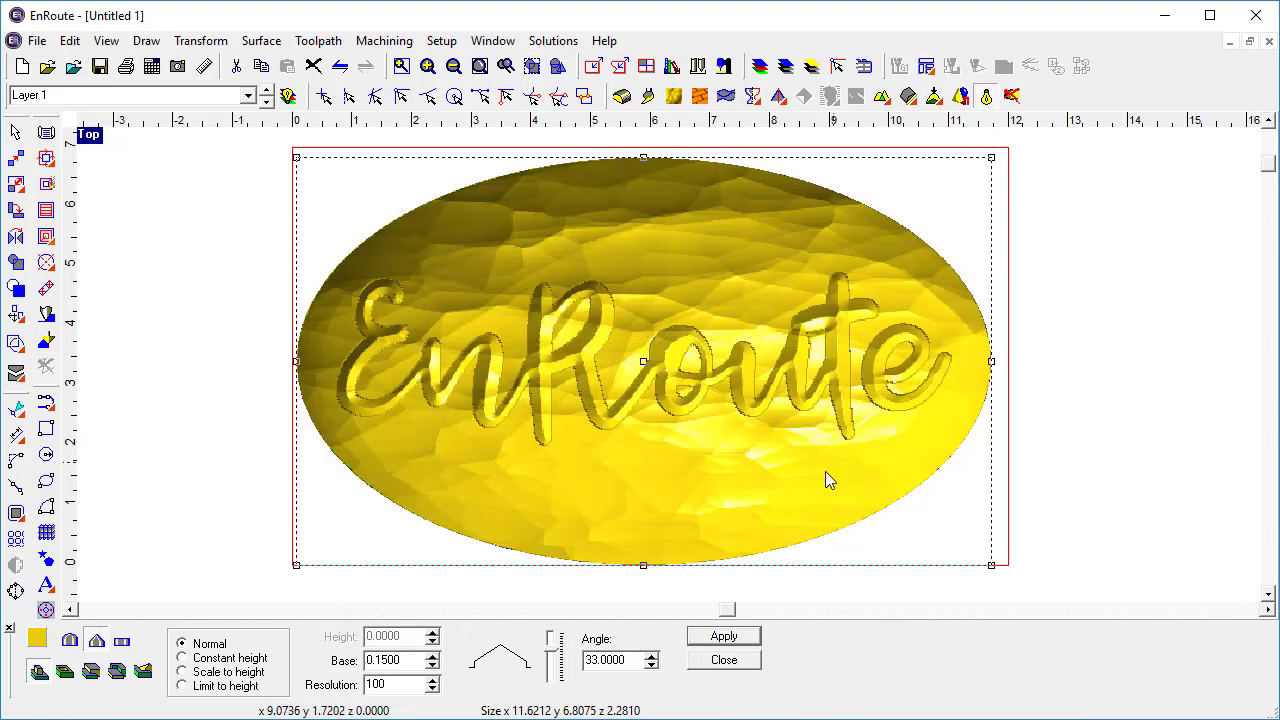
- Rebuild the EnRoute lettering relief with a round profile, base 0 and a 40° angle
{"action": "left_click", "coordinate": [70, 641]}
{"action": "double_click", "coordinate": [385, 660]}
{"action": "type", "text": "0."}
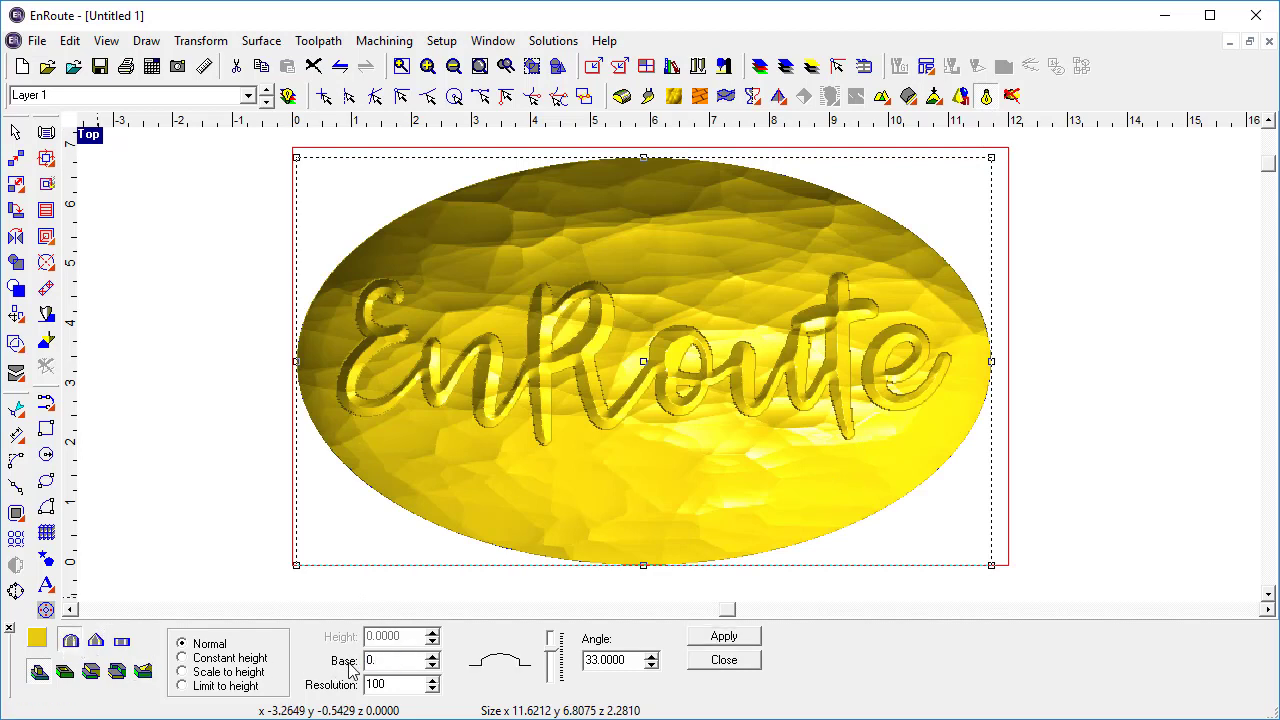
{"action": "key", "text": "Tab"}
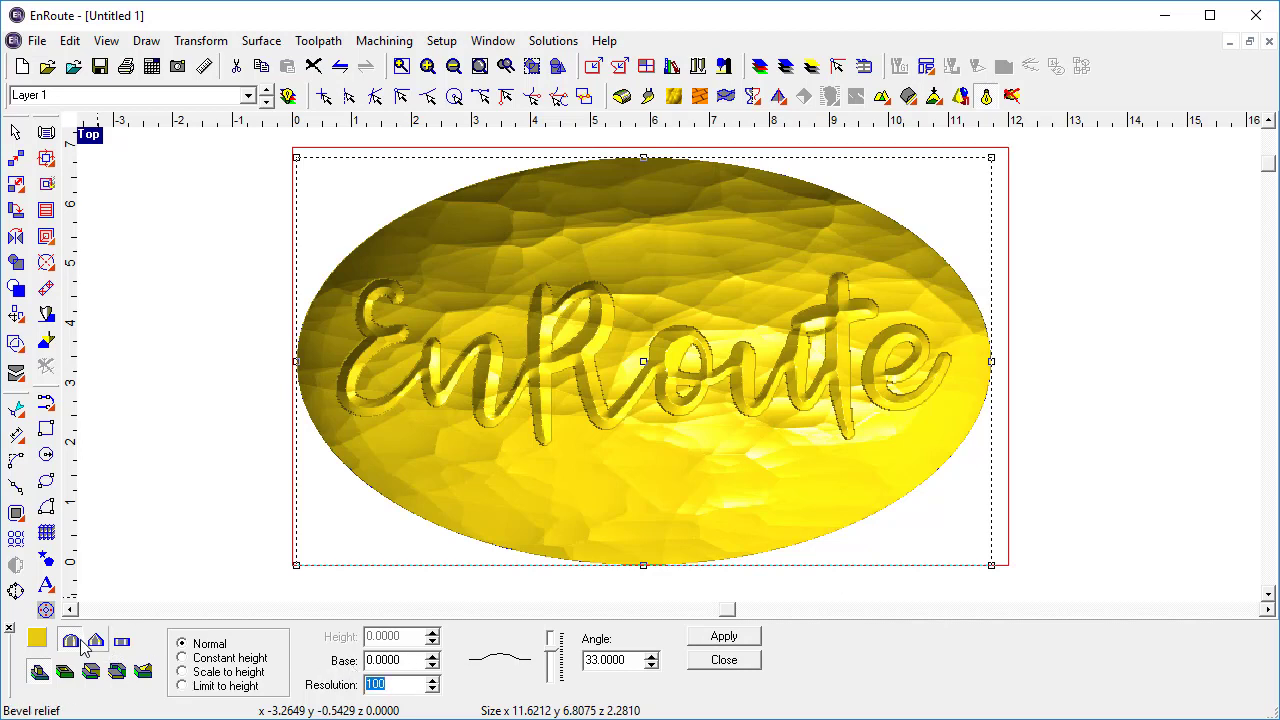
{"action": "left_click_drag", "start_coordinate": [556, 652], "coordinate": [551, 652]}
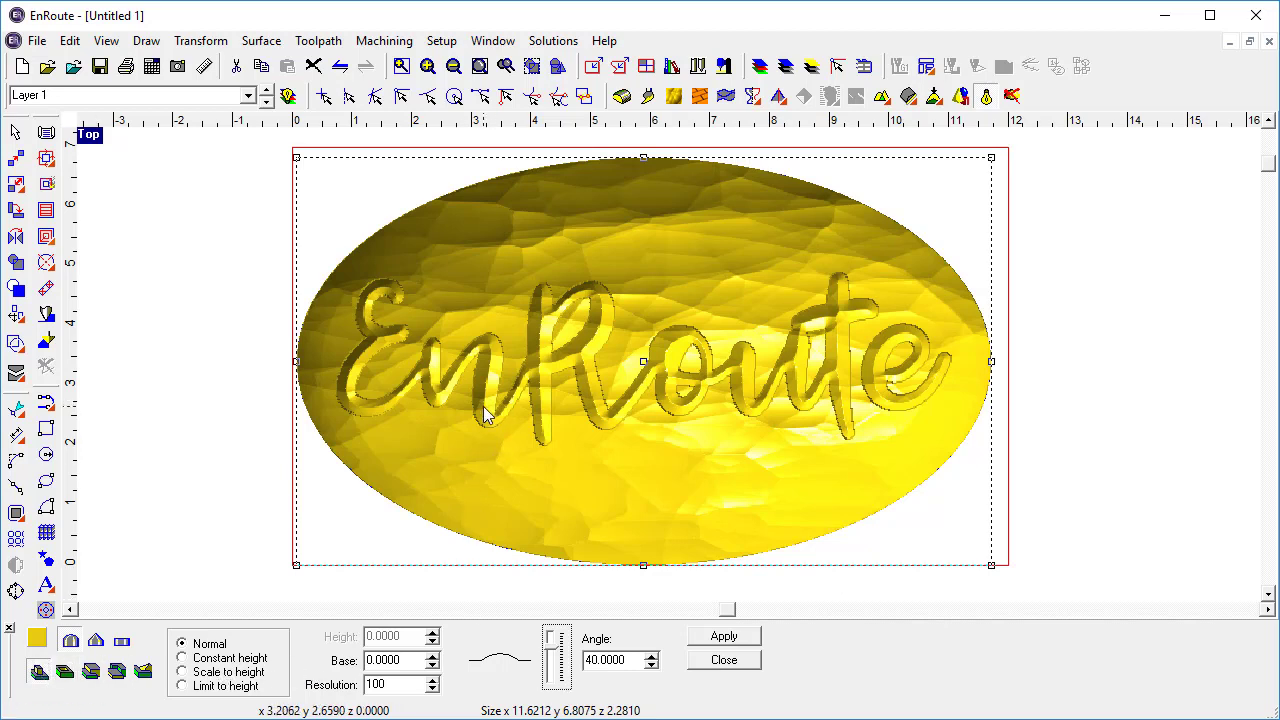
{"action": "left_click", "coordinate": [724, 636]}
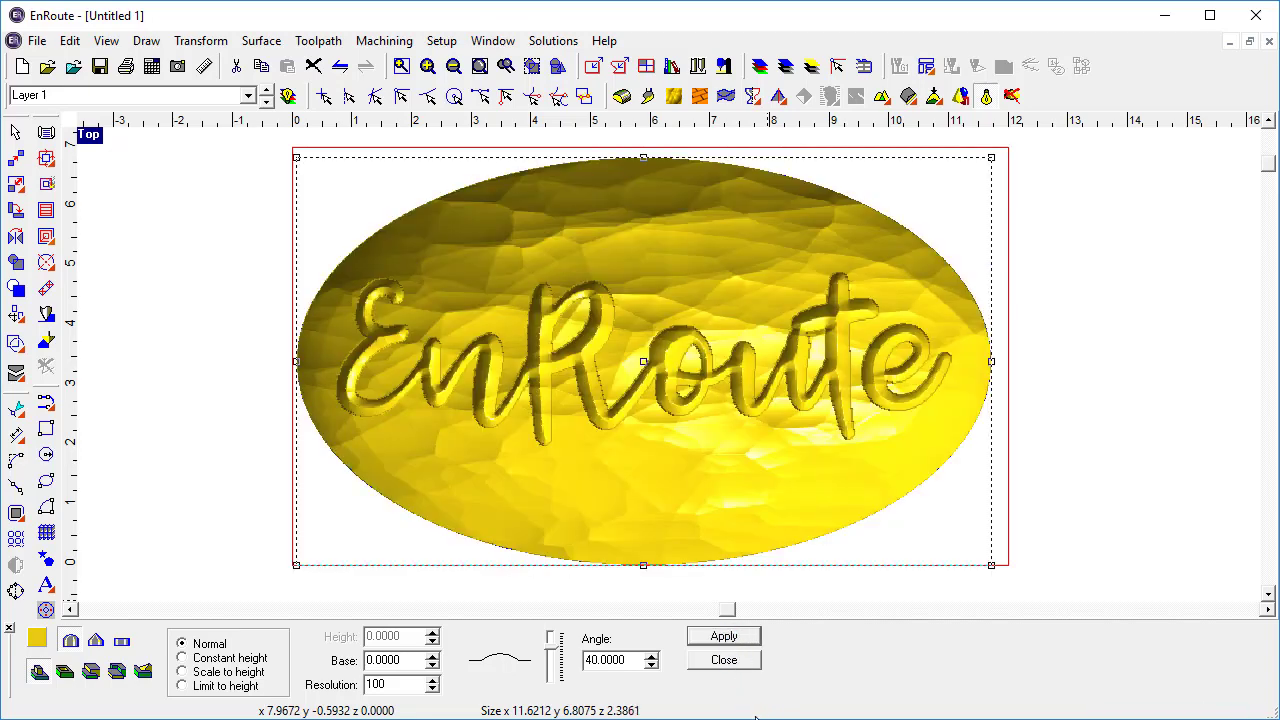
{"action": "left_click", "coordinate": [748, 664]}
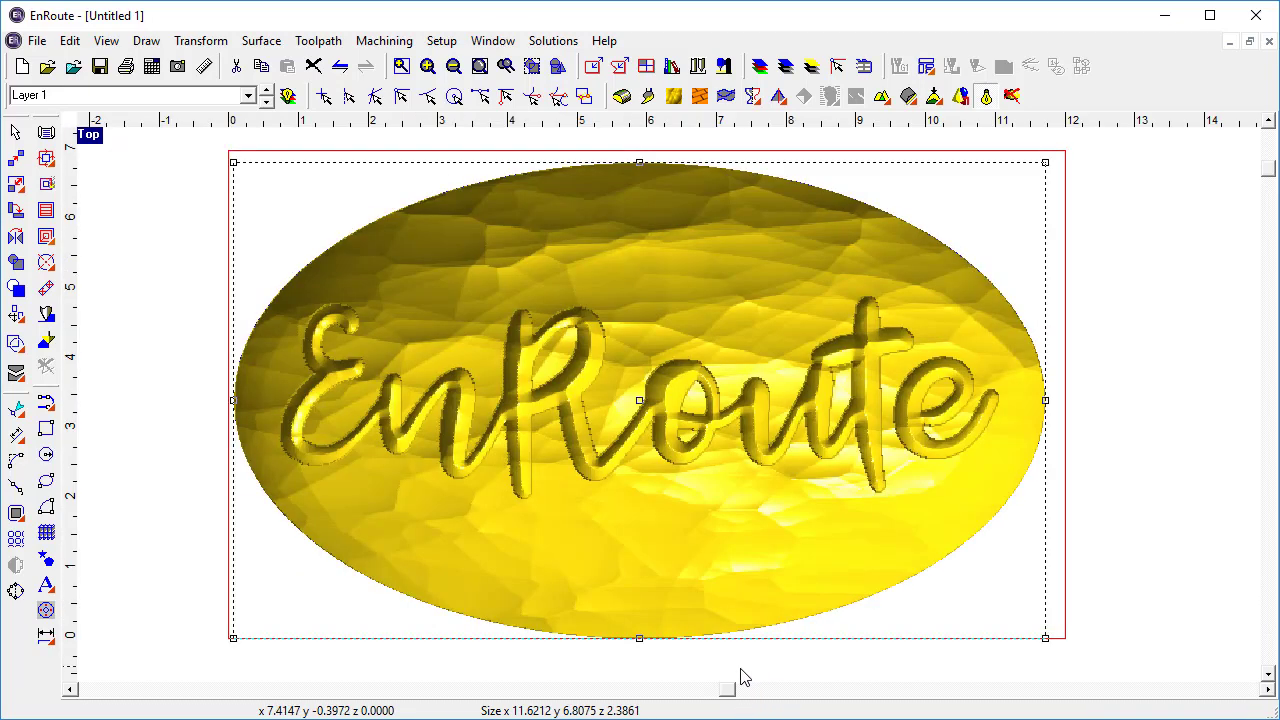
- Maximize the Perspective view and orbit it to inspect the raised lettering
{"action": "left_click", "coordinate": [90, 142]}
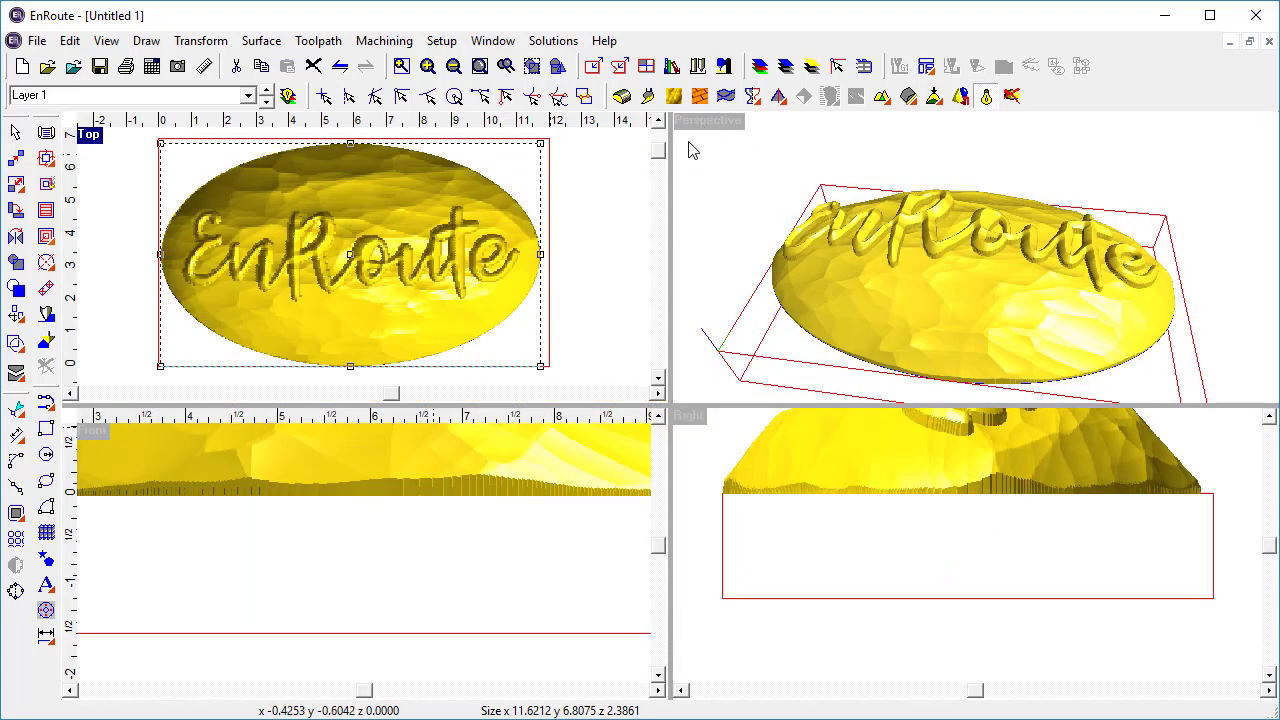
{"action": "left_click", "coordinate": [695, 119]}
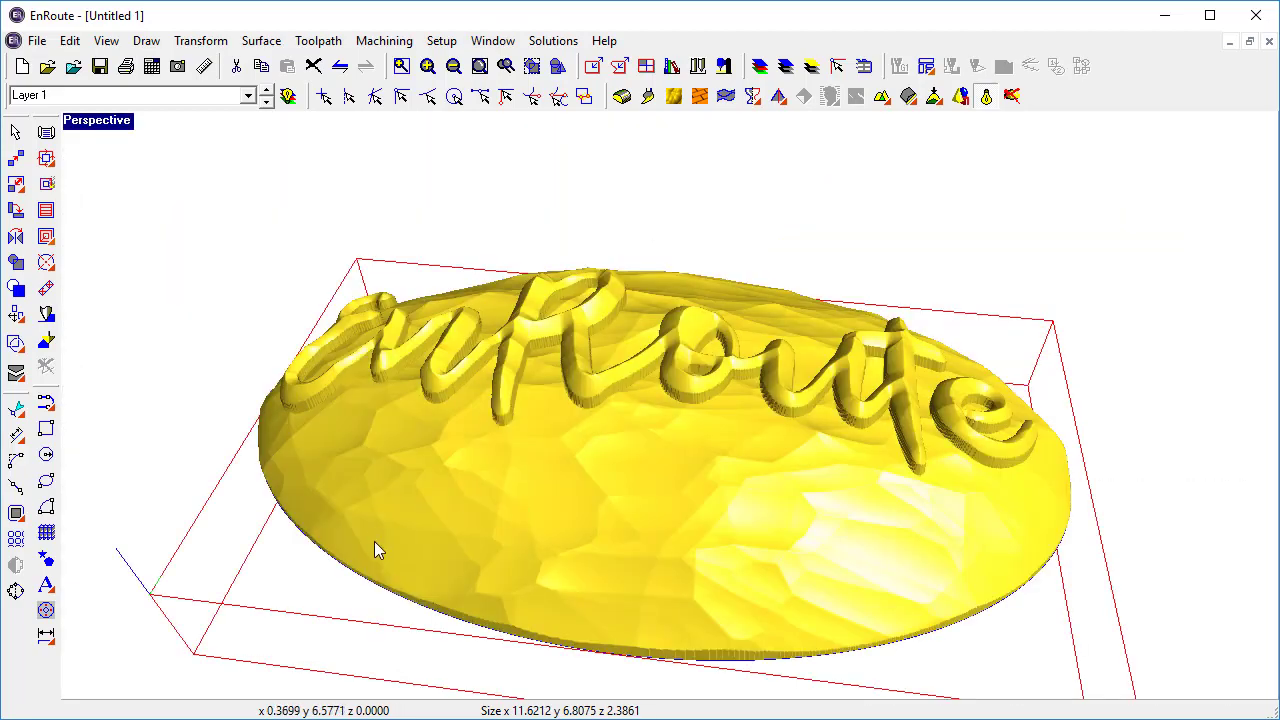
{"action": "mouse_move", "coordinate": [314, 600]}
{"action": "left_mouse_down"}
{"action": "mouse_move", "coordinate": [728, 560]}
{"action": "mouse_move", "coordinate": [554, 532]}
{"action": "mouse_move", "coordinate": [966, 520]}
{"action": "mouse_move", "coordinate": [1051, 491]}
{"action": "mouse_move", "coordinate": [471, 557]}
{"action": "mouse_move", "coordinate": [337, 586]}
{"action": "mouse_move", "coordinate": [587, 568]}
{"action": "mouse_move", "coordinate": [503, 611]}
{"action": "mouse_move", "coordinate": [580, 567]}
{"action": "mouse_move", "coordinate": [632, 574]}
{"action": "left_mouse_up"}
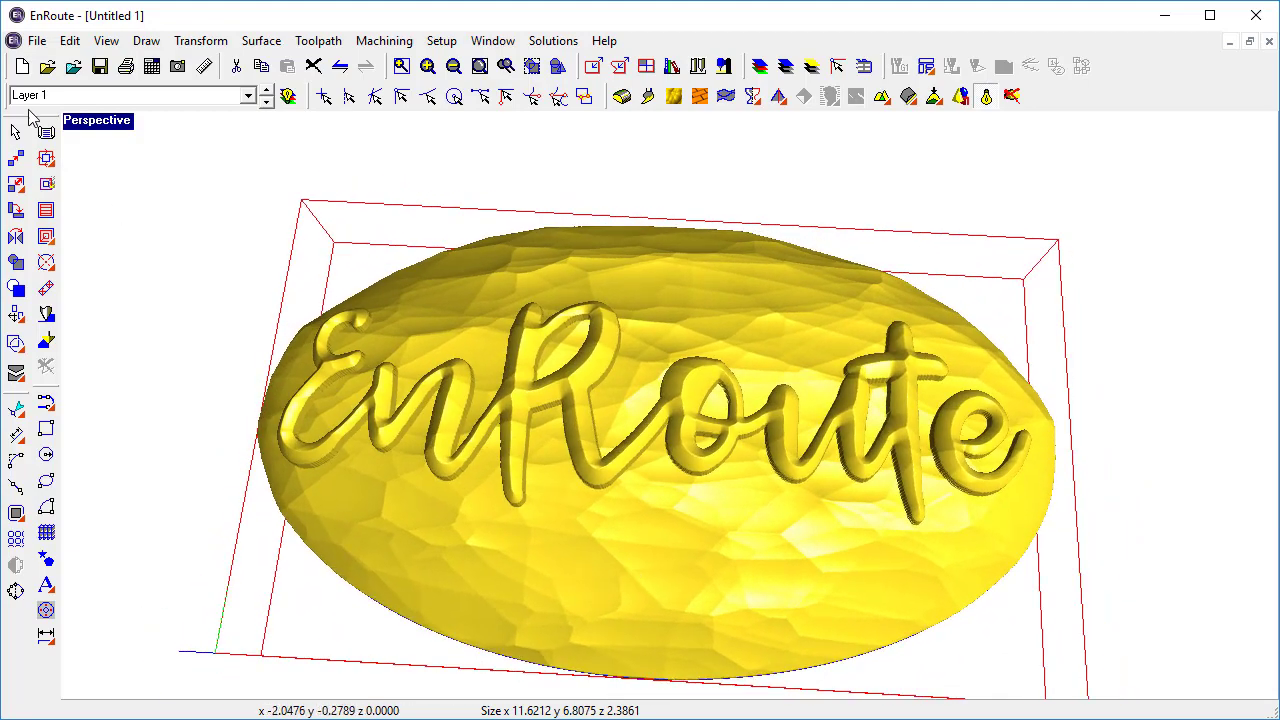
- Restore the four views, toggle the Top view, and zoom out the Front view
{"action": "double_click", "coordinate": [87, 122]}
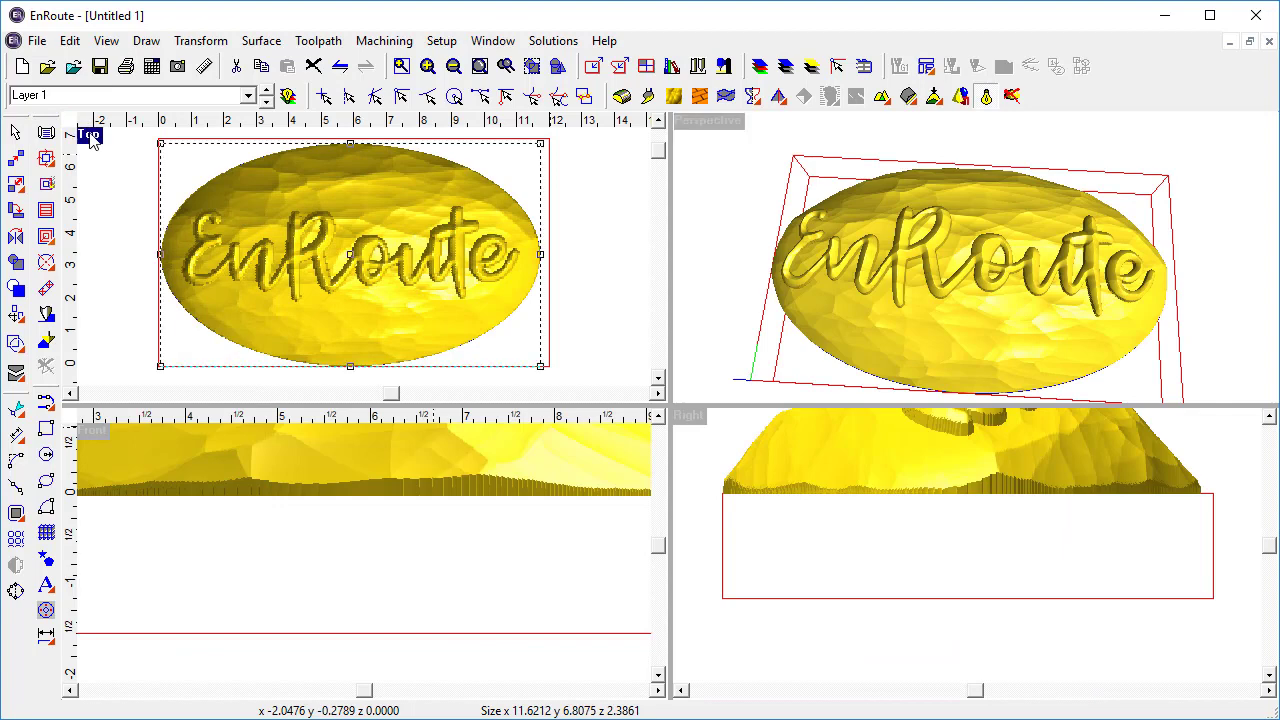
{"action": "double_click", "coordinate": [86, 126]}
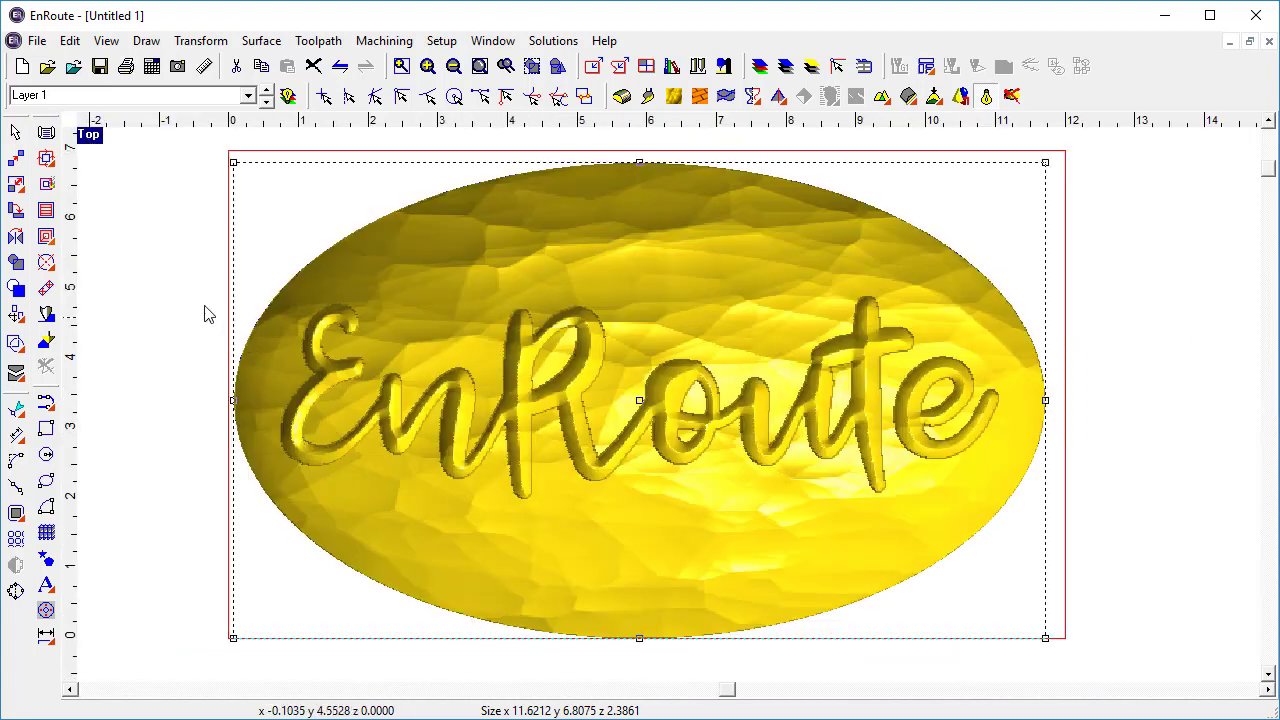
{"action": "double_click", "coordinate": [89, 135]}
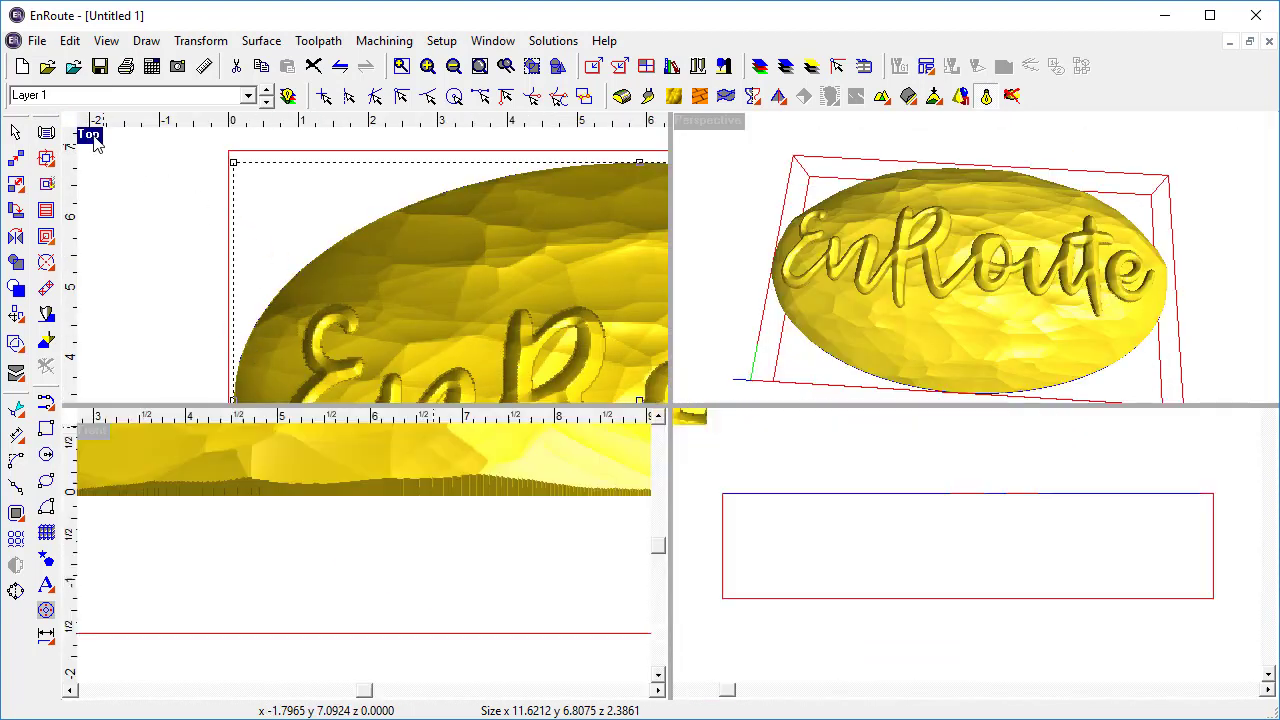
{"action": "scroll", "coordinate": [300, 570], "scroll_direction": "down", "scroll_amount": 1}
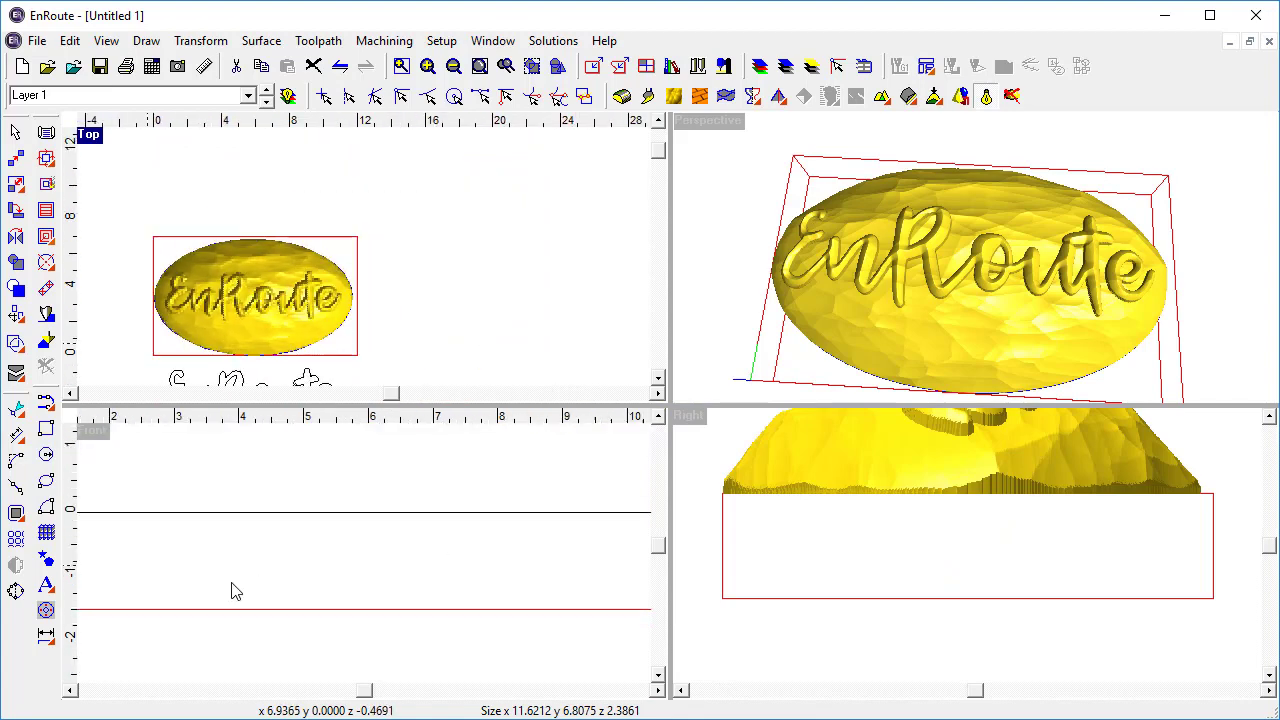
{"action": "scroll", "coordinate": [371, 591], "scroll_direction": "down", "scroll_amount": 1}
{"action": "scroll", "coordinate": [377, 591], "scroll_direction": "down", "scroll_amount": 1}
{"action": "scroll", "coordinate": [372, 640], "scroll_direction": "down", "scroll_amount": 1}
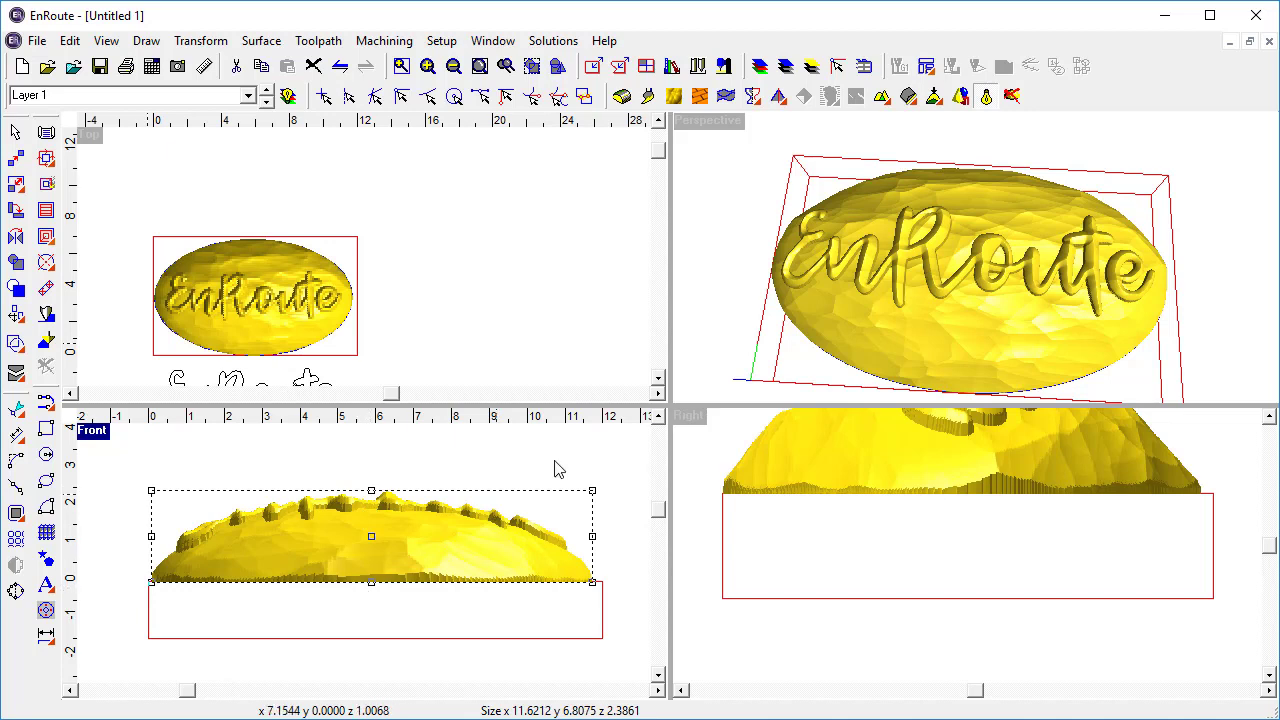
- Fit the oval relief to the plate and drag its top down to about 1.38 height
{"action": "left_click", "coordinate": [912, 104]}
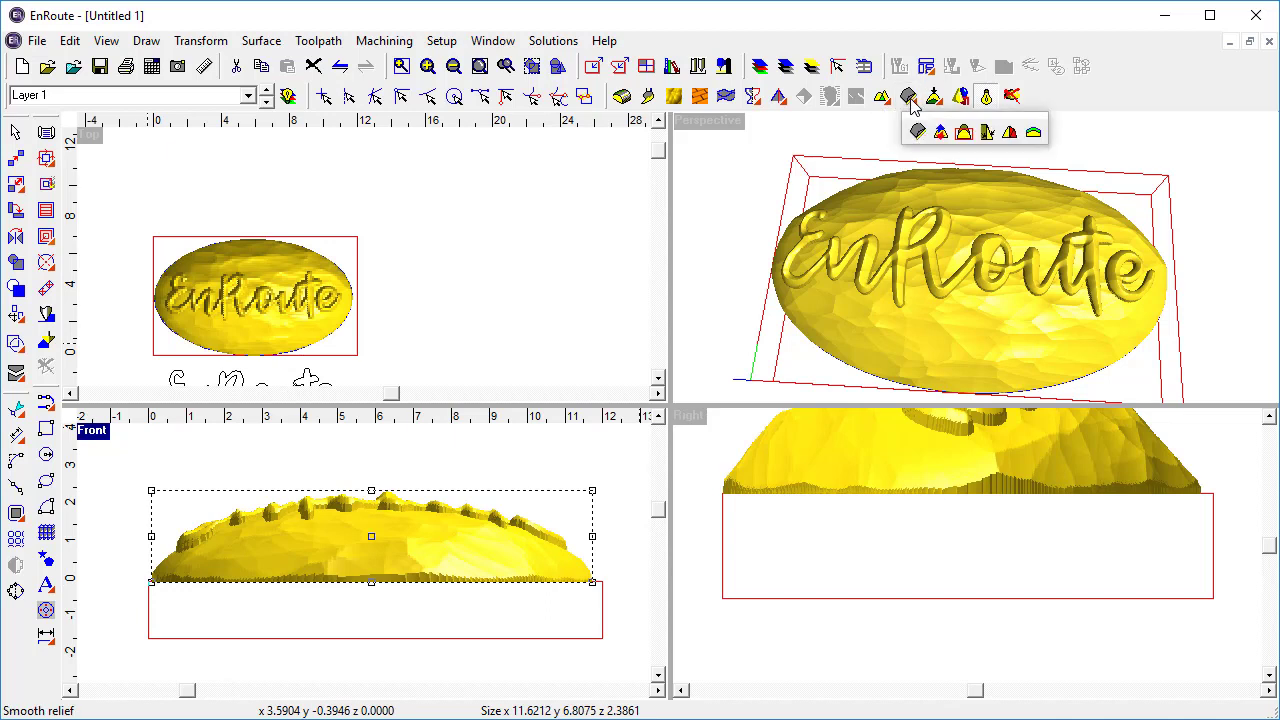
{"action": "left_click", "coordinate": [964, 133]}
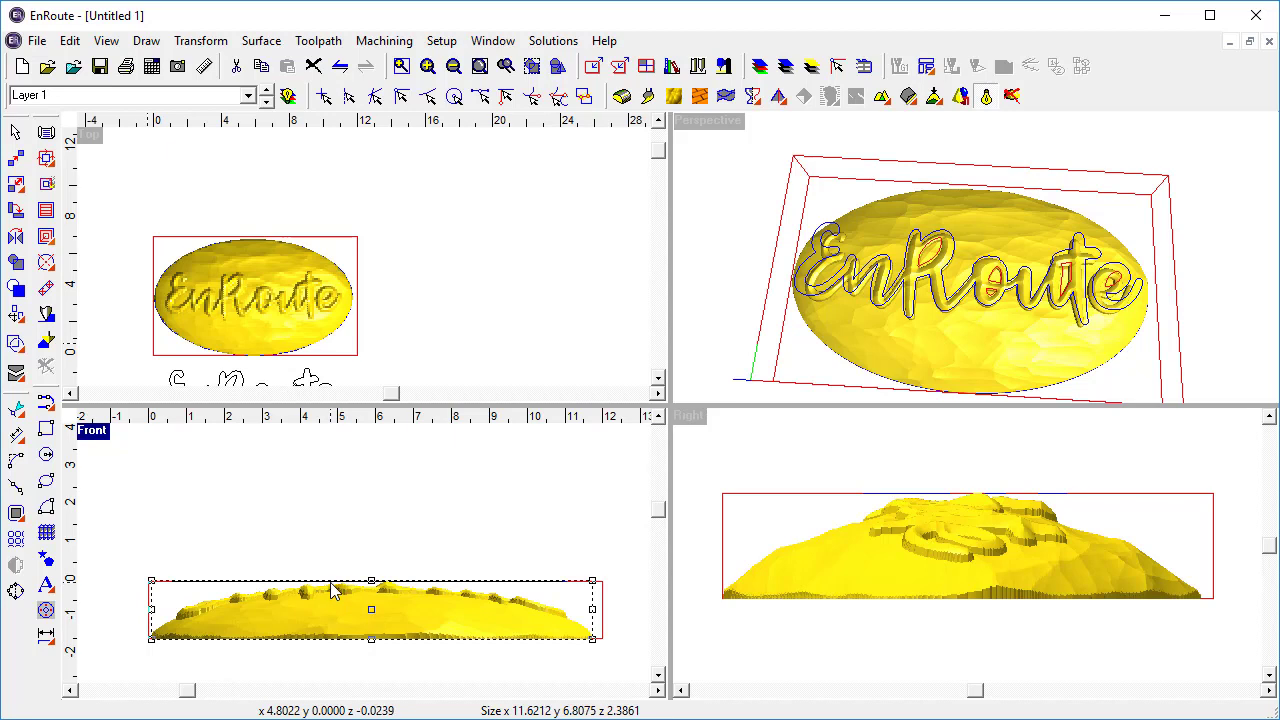
{"action": "left_click_drag", "start_coordinate": [369, 637], "coordinate": [334, 583]}
{"action": "scroll", "coordinate": [334, 540], "scroll_direction": "up", "scroll_amount": 2}
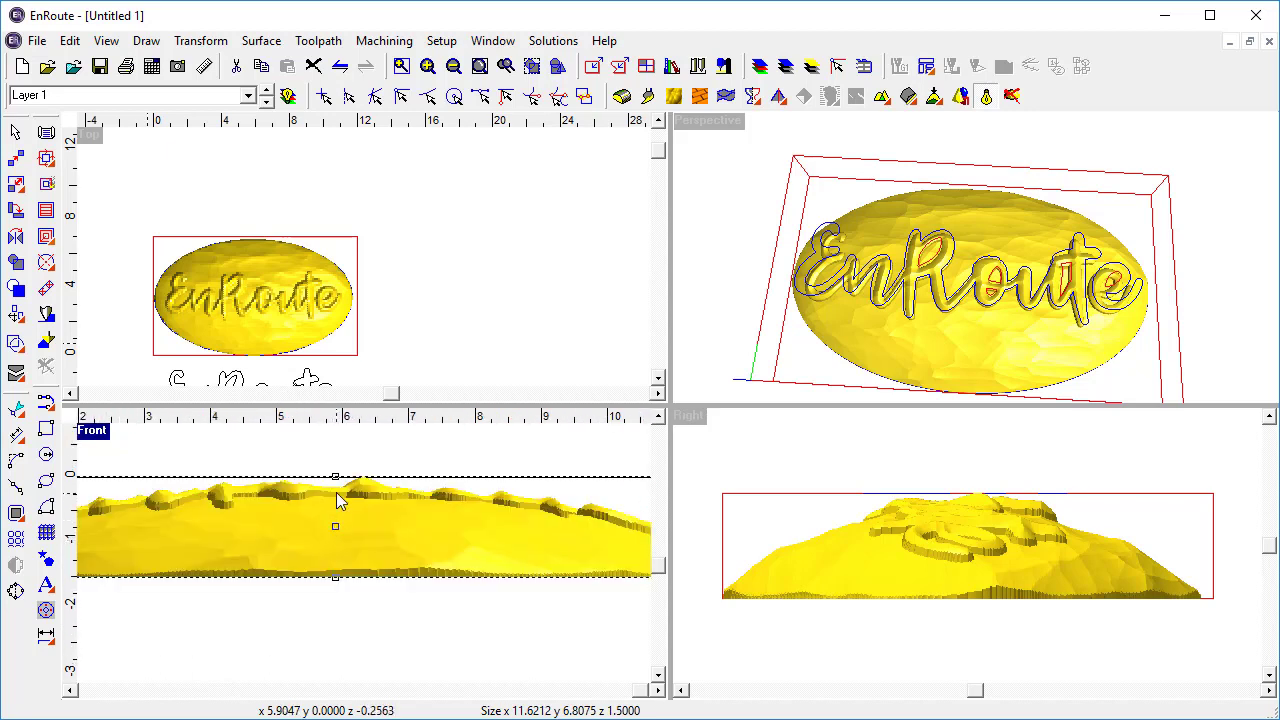
{"action": "left_click_drag", "start_coordinate": [336, 484], "coordinate": [337, 492]}
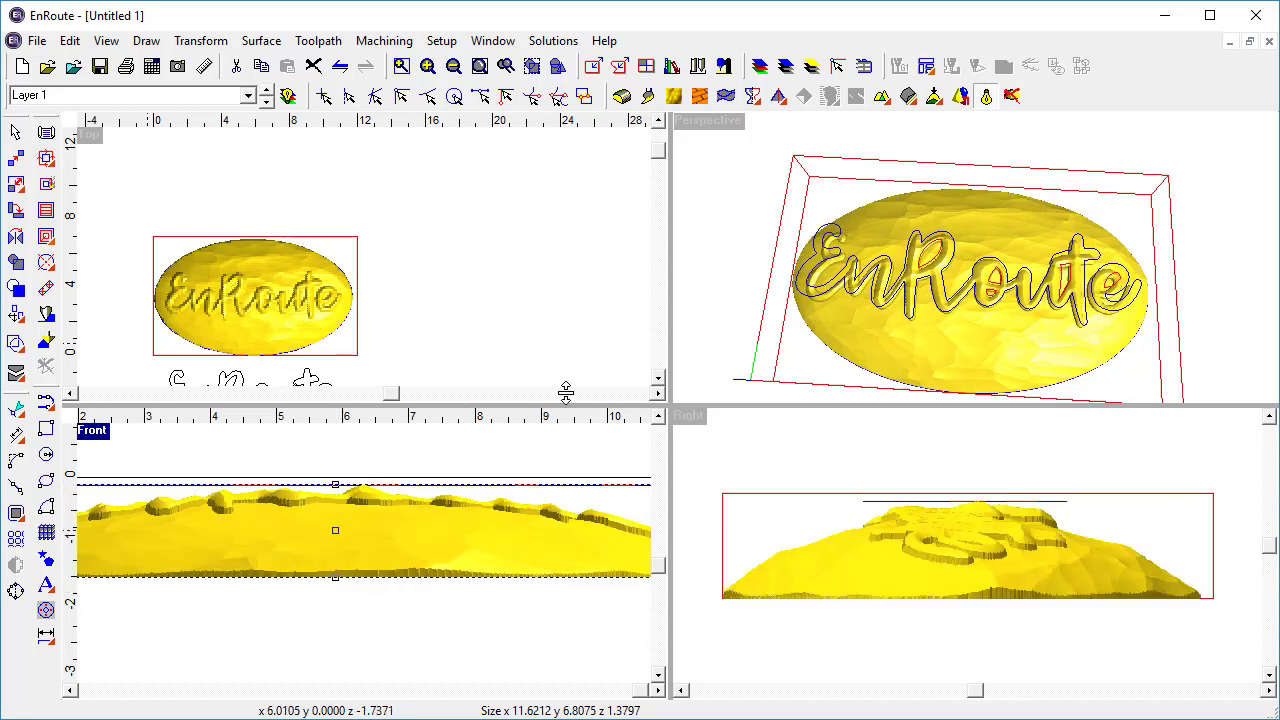
- Align the relief to the plate top, then maximize and centre the Top view on the sign
{"action": "left_click_drag", "start_coordinate": [935, 100], "coordinate": [985, 136]}
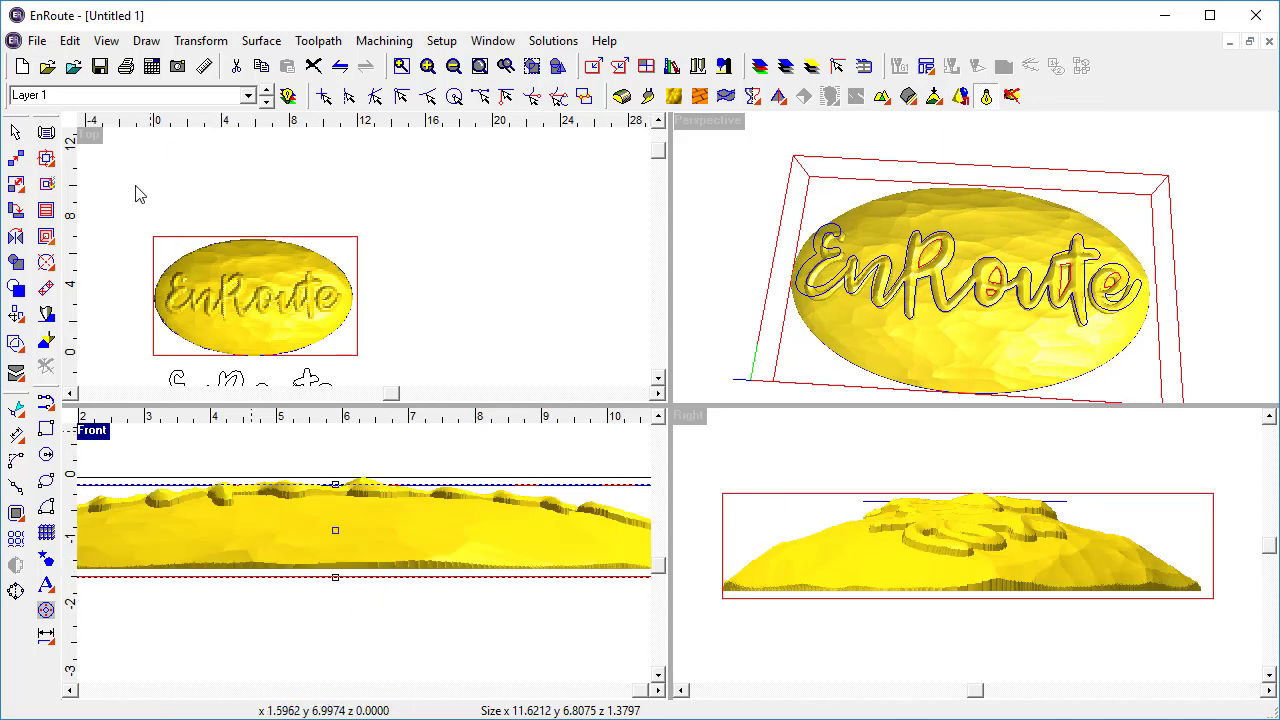
{"action": "double_click", "coordinate": [92, 140]}
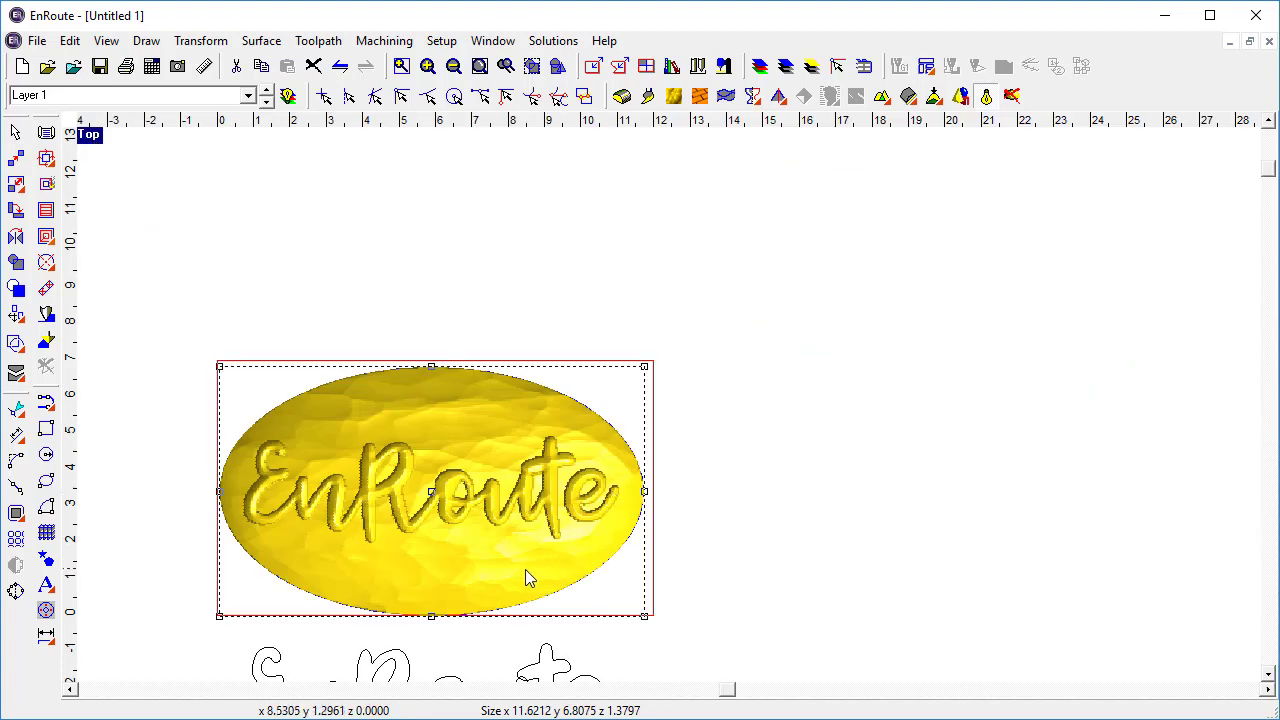
{"action": "middle_click_drag", "start_coordinate": [526, 574], "coordinate": [734, 448]}
{"action": "scroll", "coordinate": [651, 417], "scroll_direction": "up", "scroll_amount": 1}
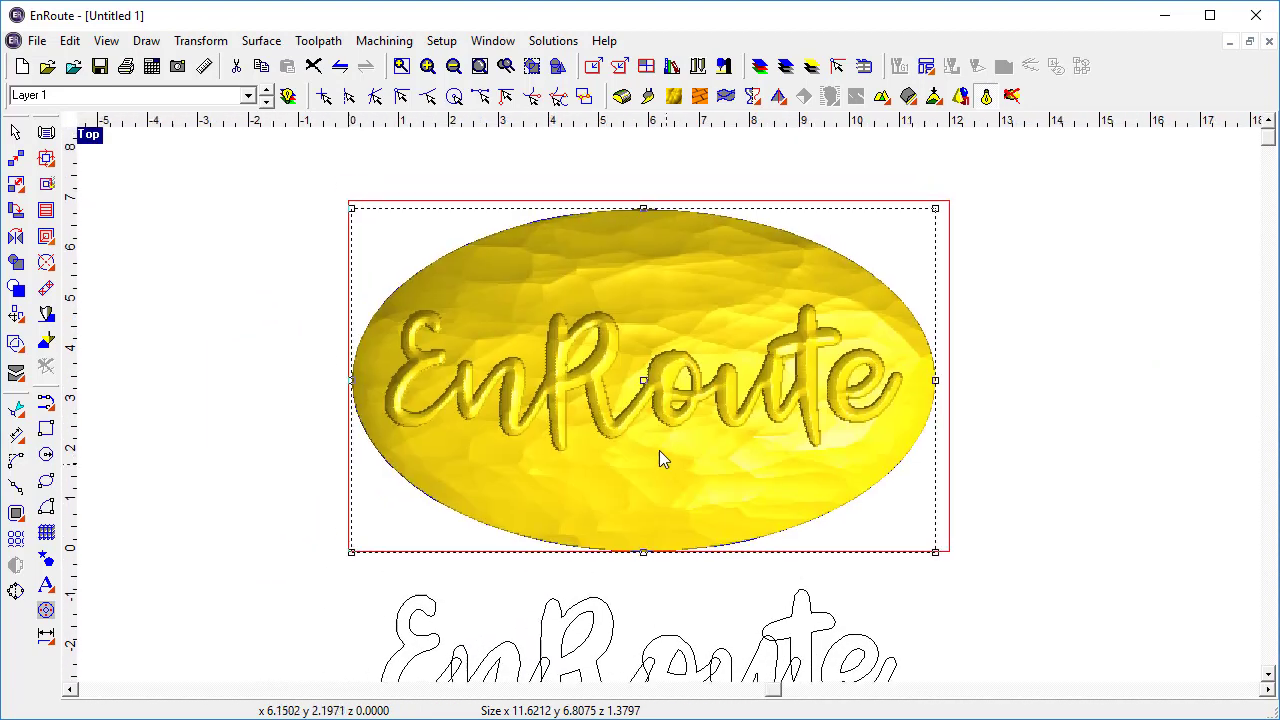
{"action": "middle_click_drag", "start_coordinate": [651, 417], "coordinate": [673, 473]}
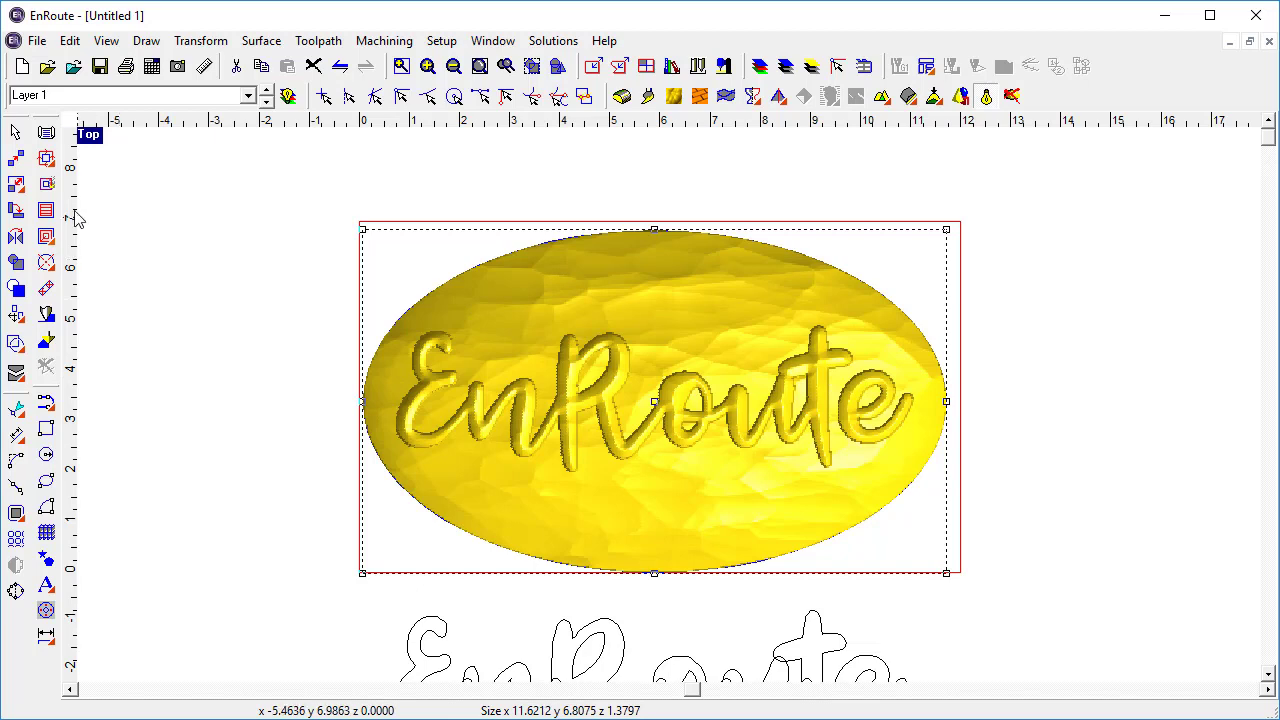
- Start an island fill using the .375 ball nose tool at 1.4 depth
{"action": "left_click", "coordinate": [46, 236]}
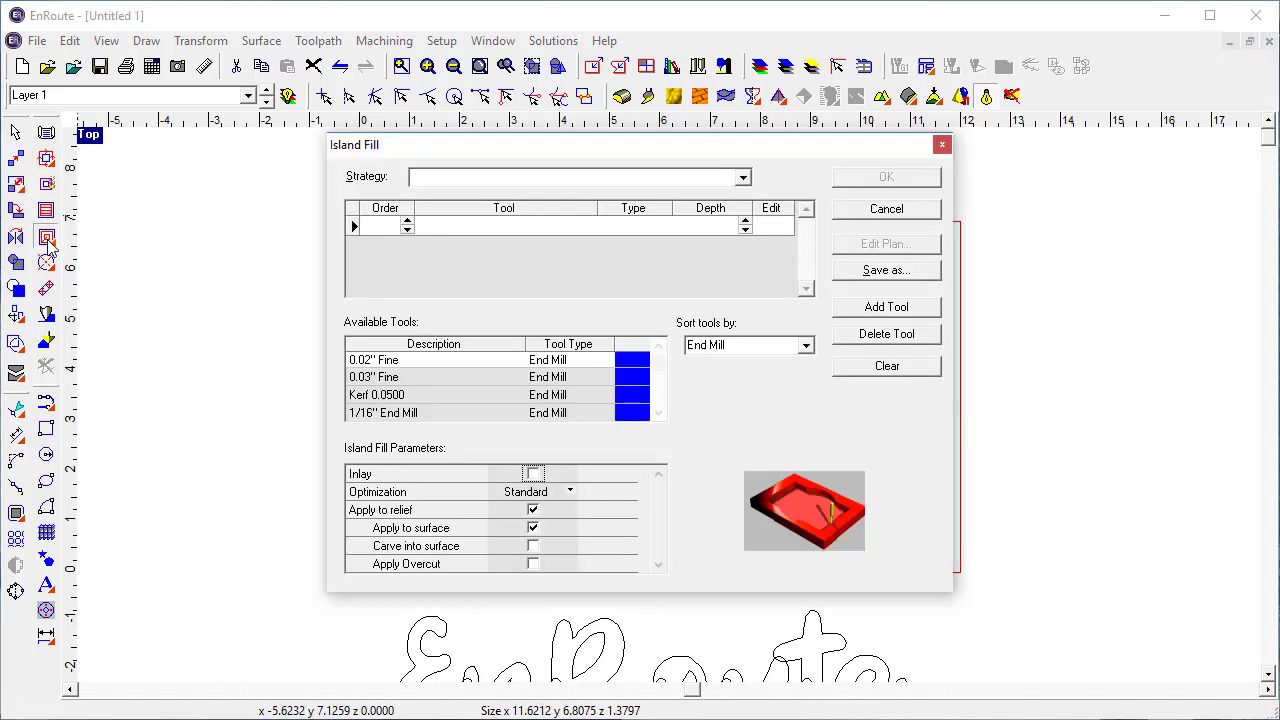
{"action": "left_click", "coordinate": [805, 345]}
{"action": "left_click", "coordinate": [767, 405]}
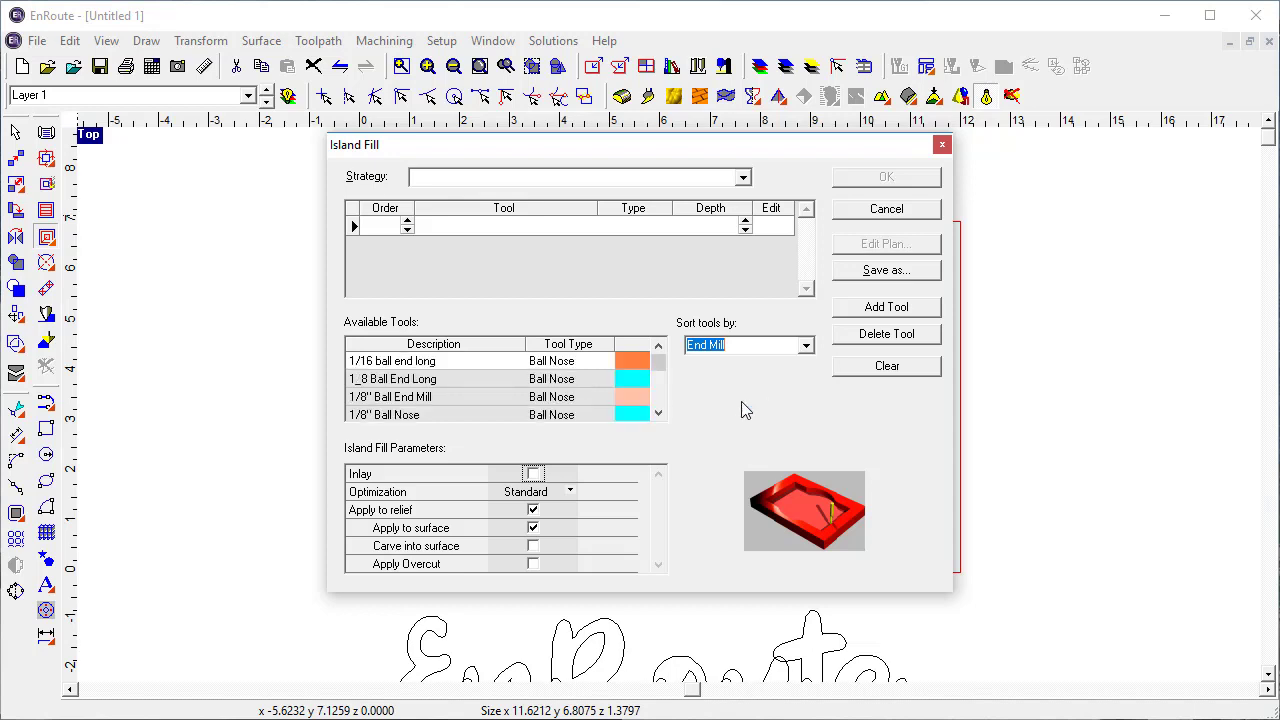
{"action": "left_click", "coordinate": [658, 413]}
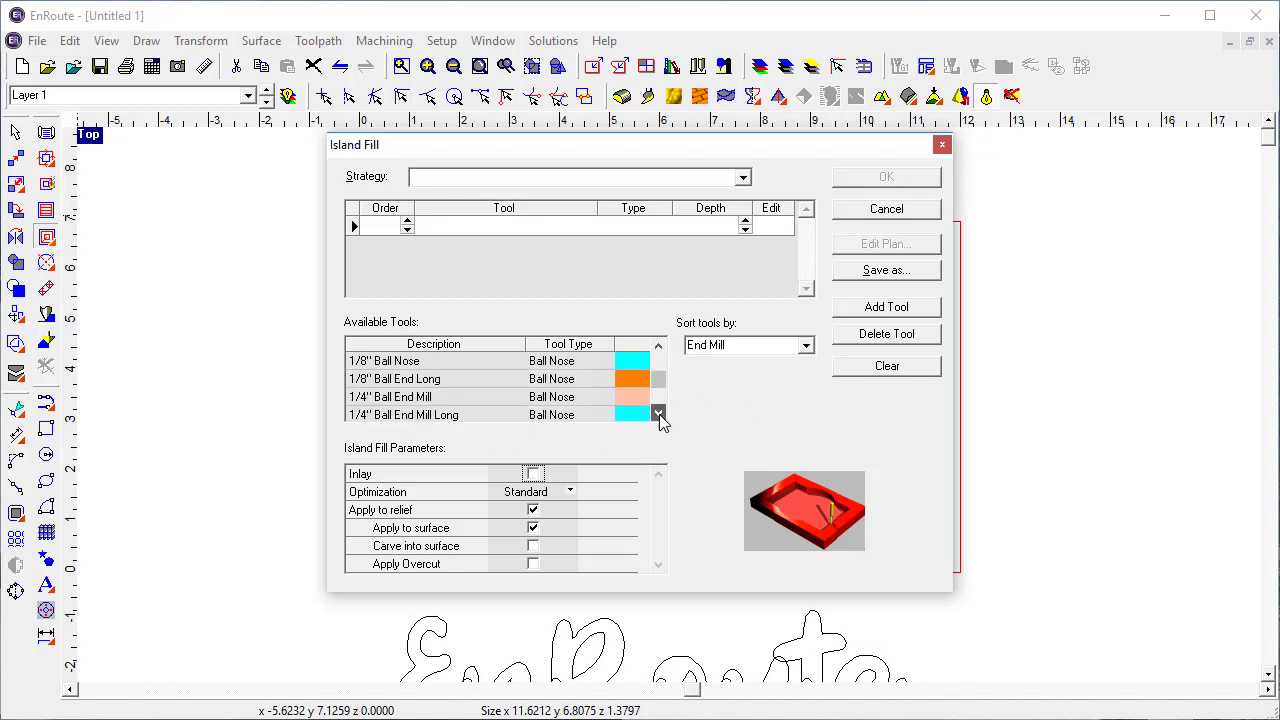
{"action": "left_click", "coordinate": [658, 413]}
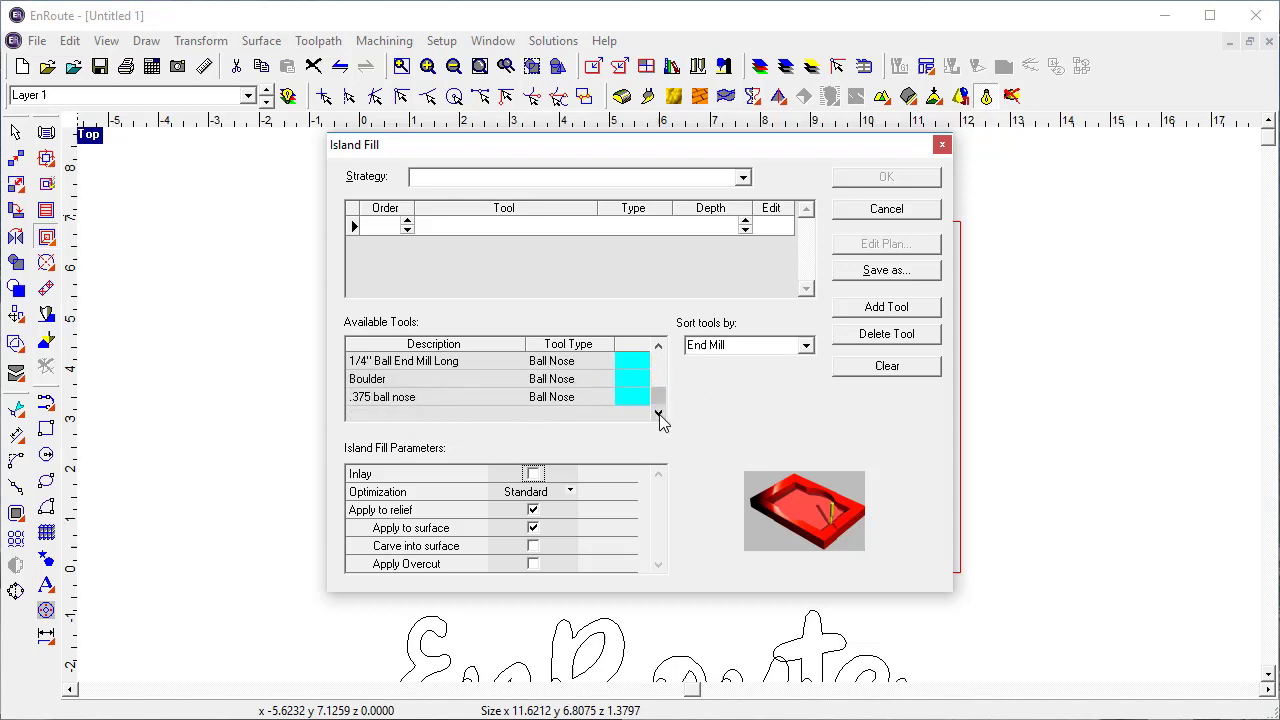
{"action": "double_click", "coordinate": [382, 397]}
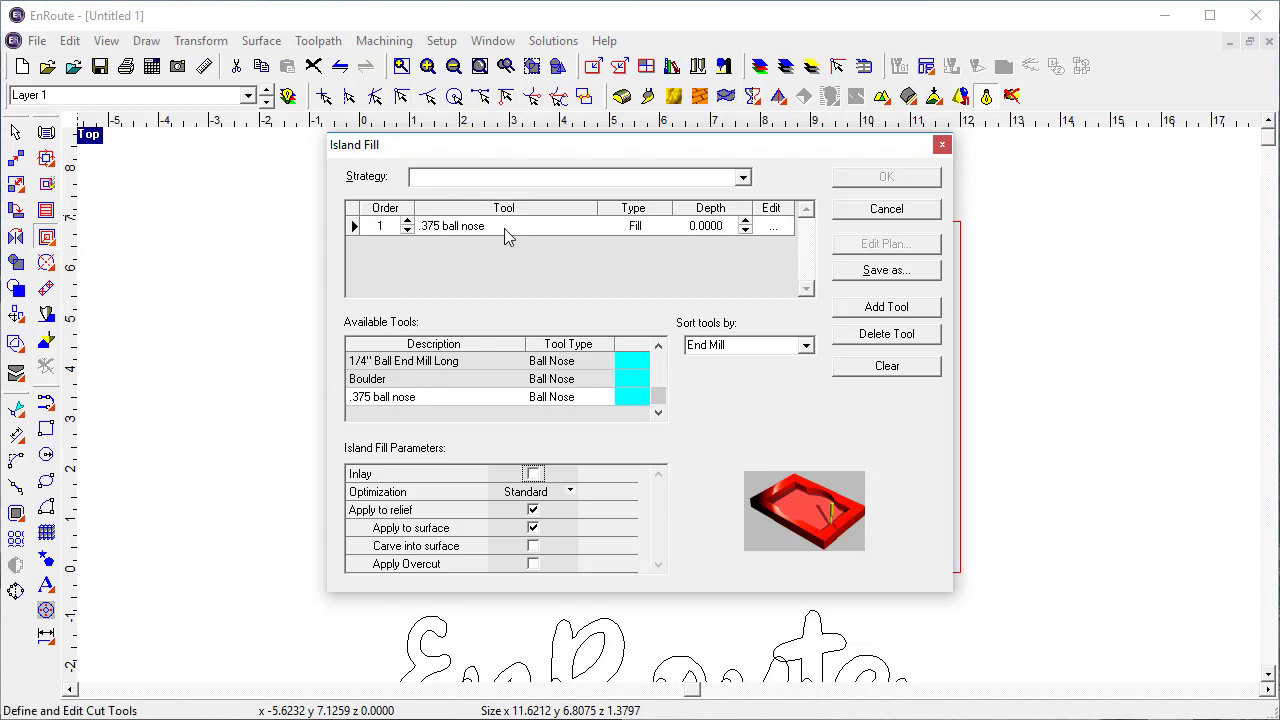
{"action": "left_click", "coordinate": [729, 229]}
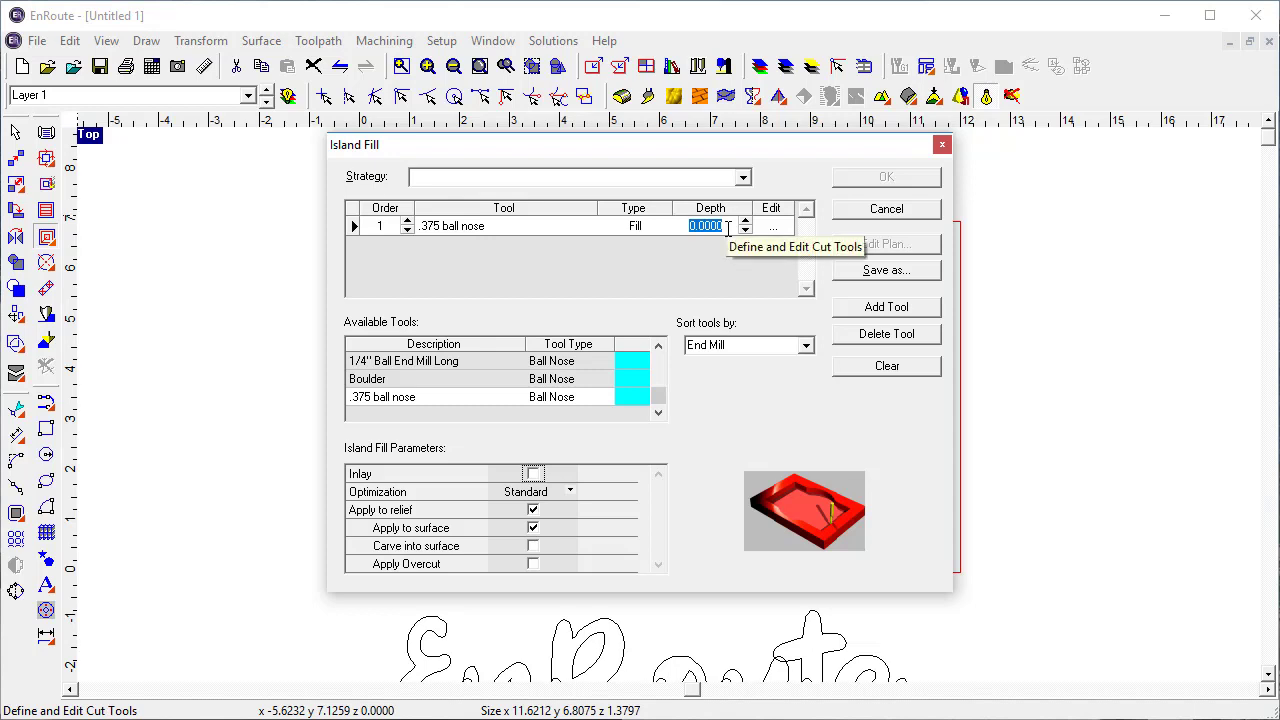
{"action": "type", "text": "1.4"}
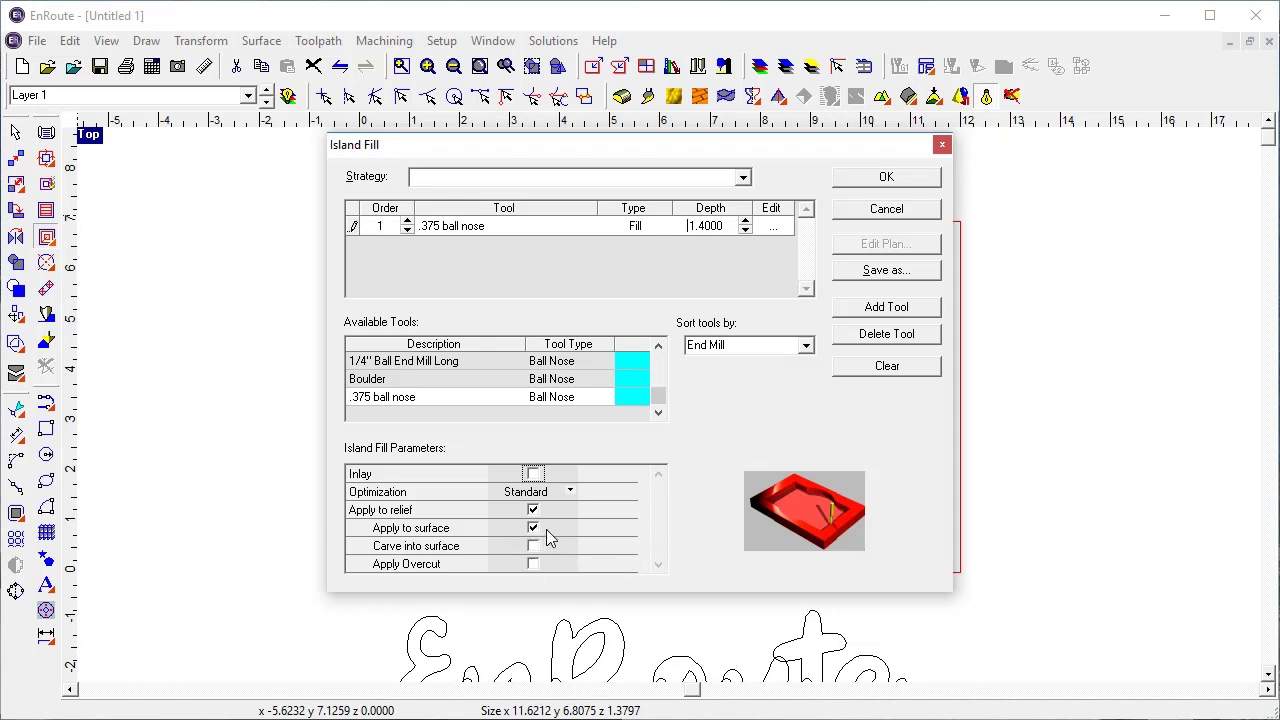
- Turn on overcut and set the overcut amount to 0.08
{"action": "left_click", "coordinate": [533, 564]}
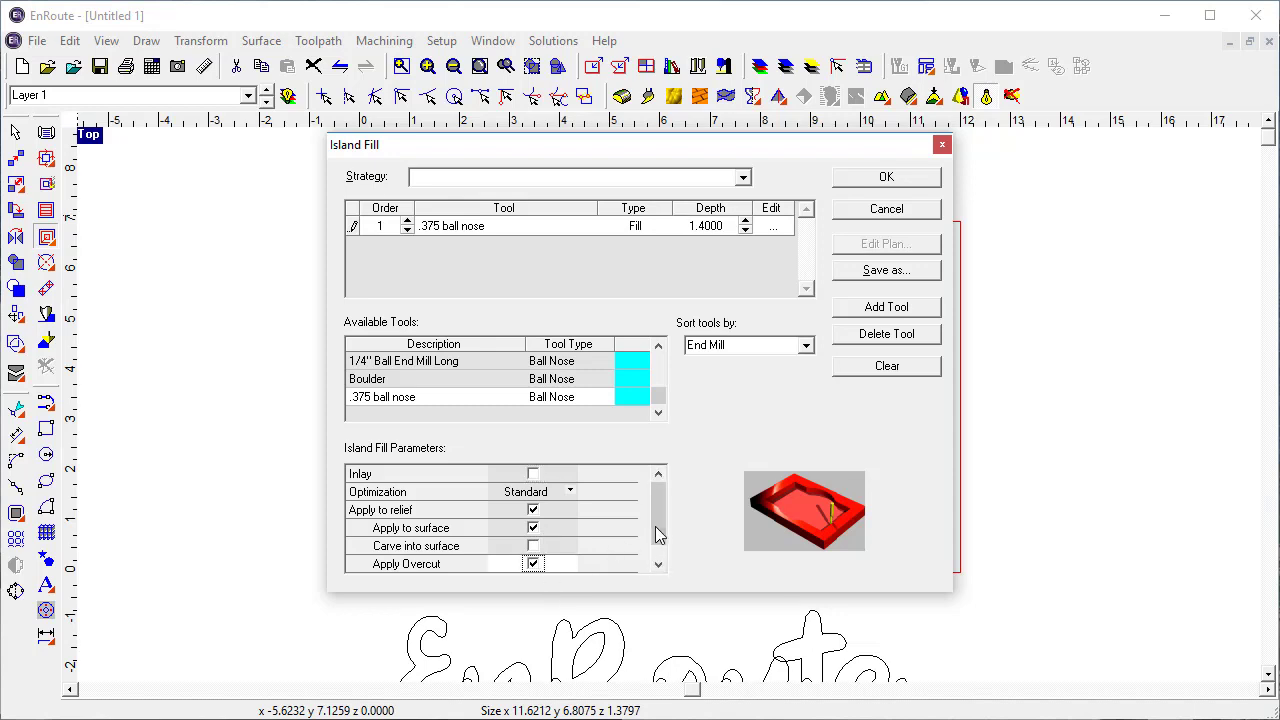
{"action": "scroll", "coordinate": [655, 526], "scroll_direction": "down", "scroll_amount": 1}
{"action": "left_click", "coordinate": [525, 564]}
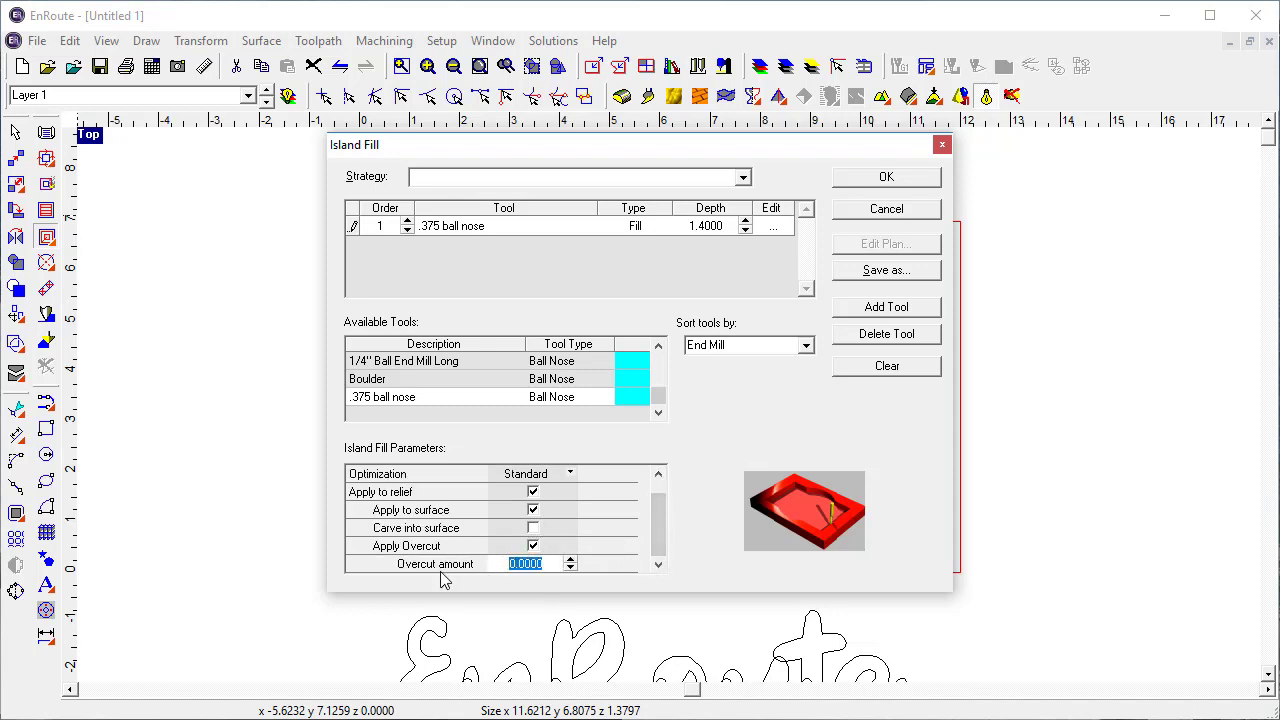
{"action": "type", "text": "0"}
{"action": "type", "text": "8"}
{"action": "key", "text": "Return"}
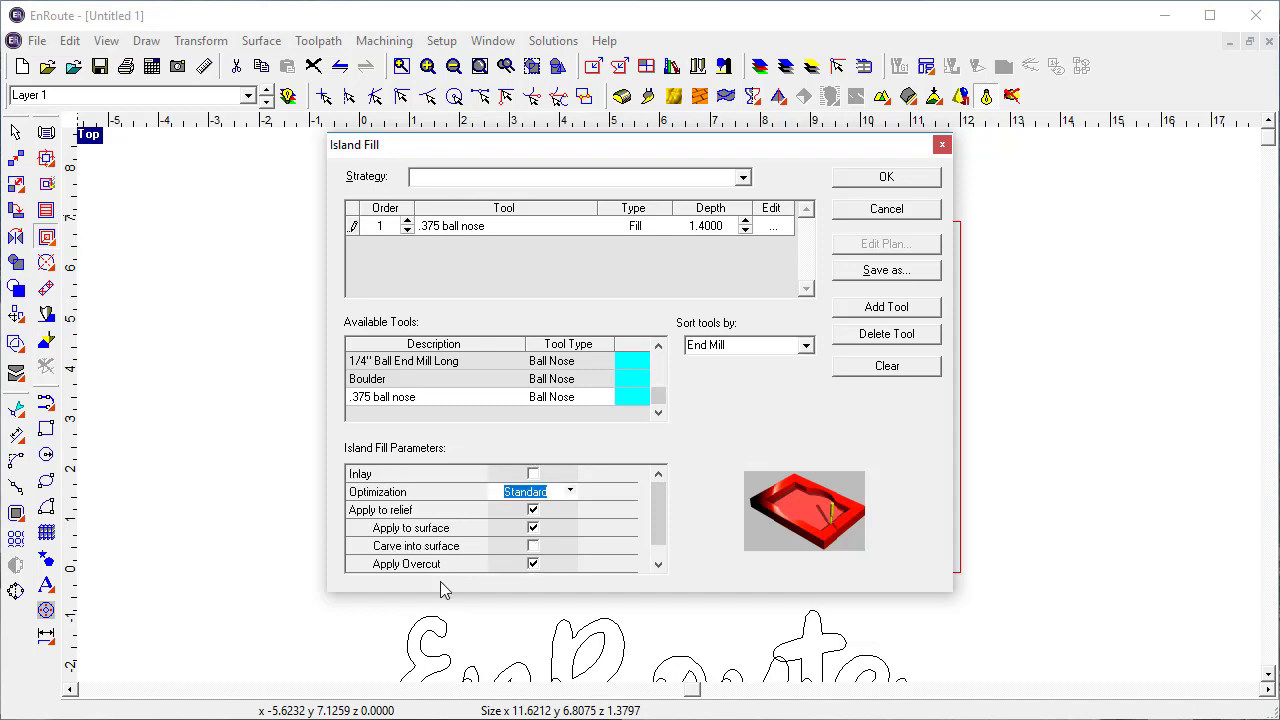
{"action": "scroll", "coordinate": [659, 543], "scroll_direction": "down", "scroll_amount": 1}
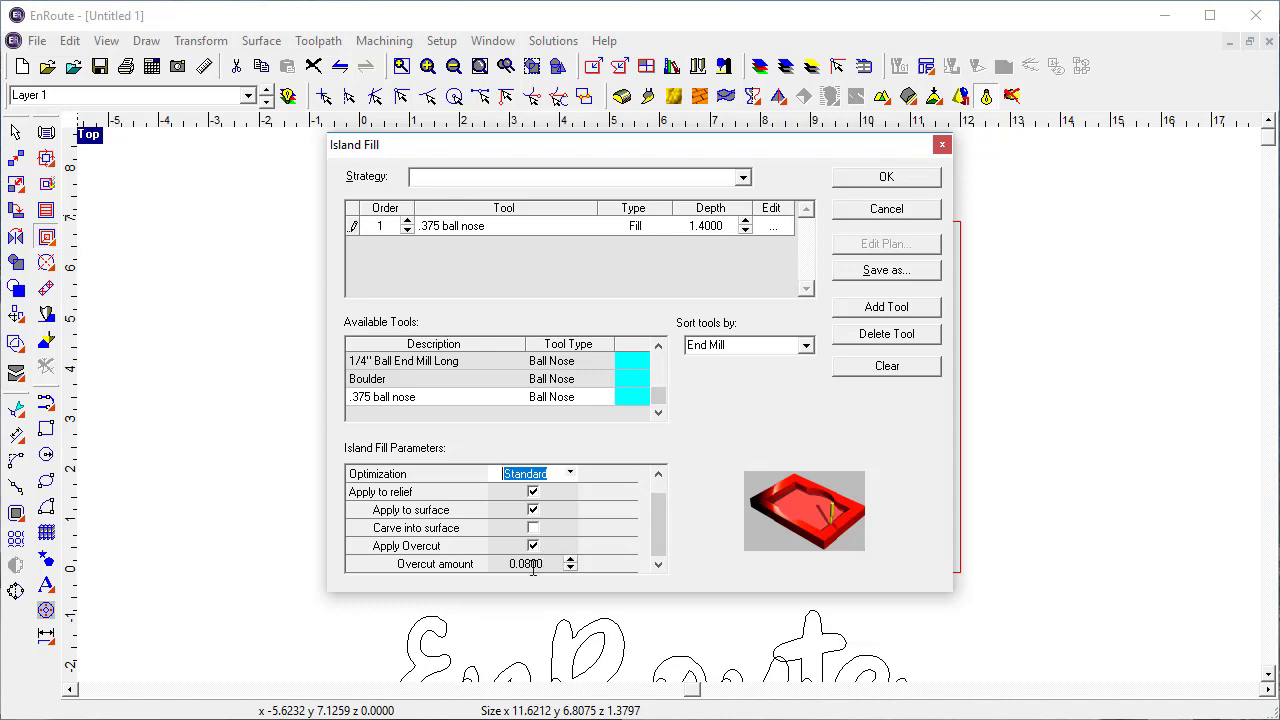
- Set the ball nose cut's feed rate 320, plunge rate 50 and spindle 18000 rpm
{"action": "left_click", "coordinate": [778, 226]}
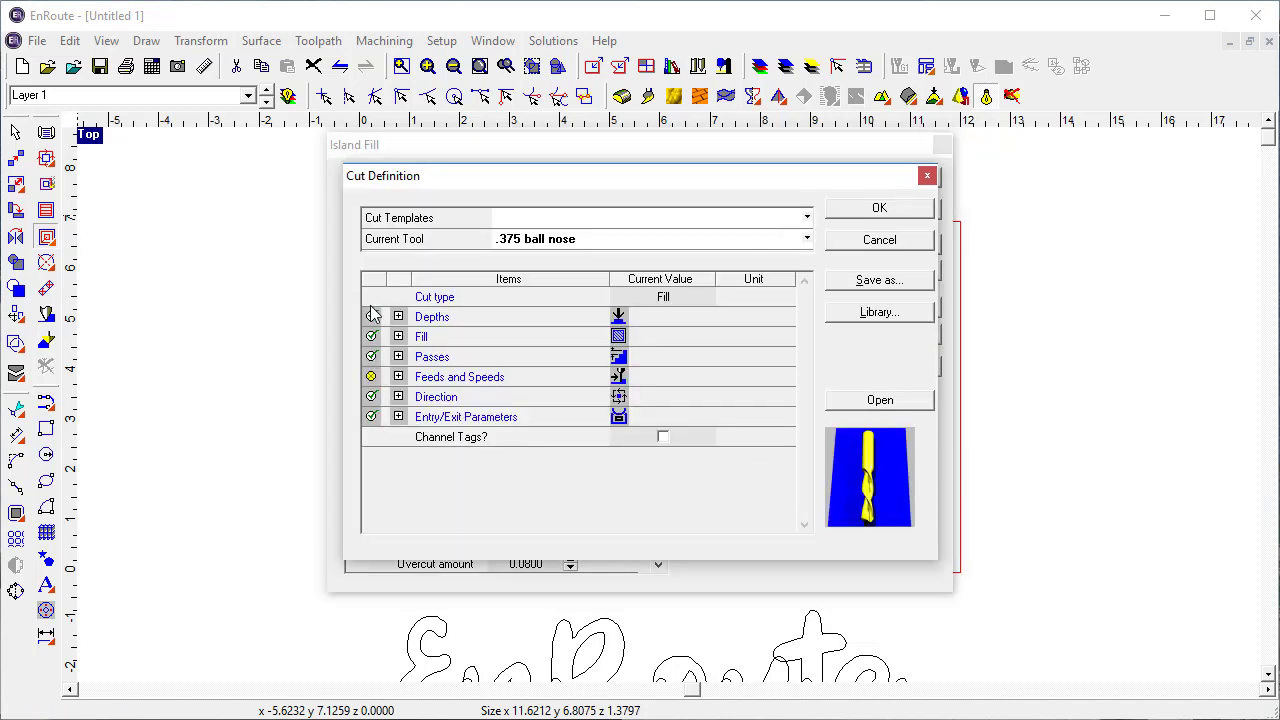
{"action": "left_click", "coordinate": [398, 376]}
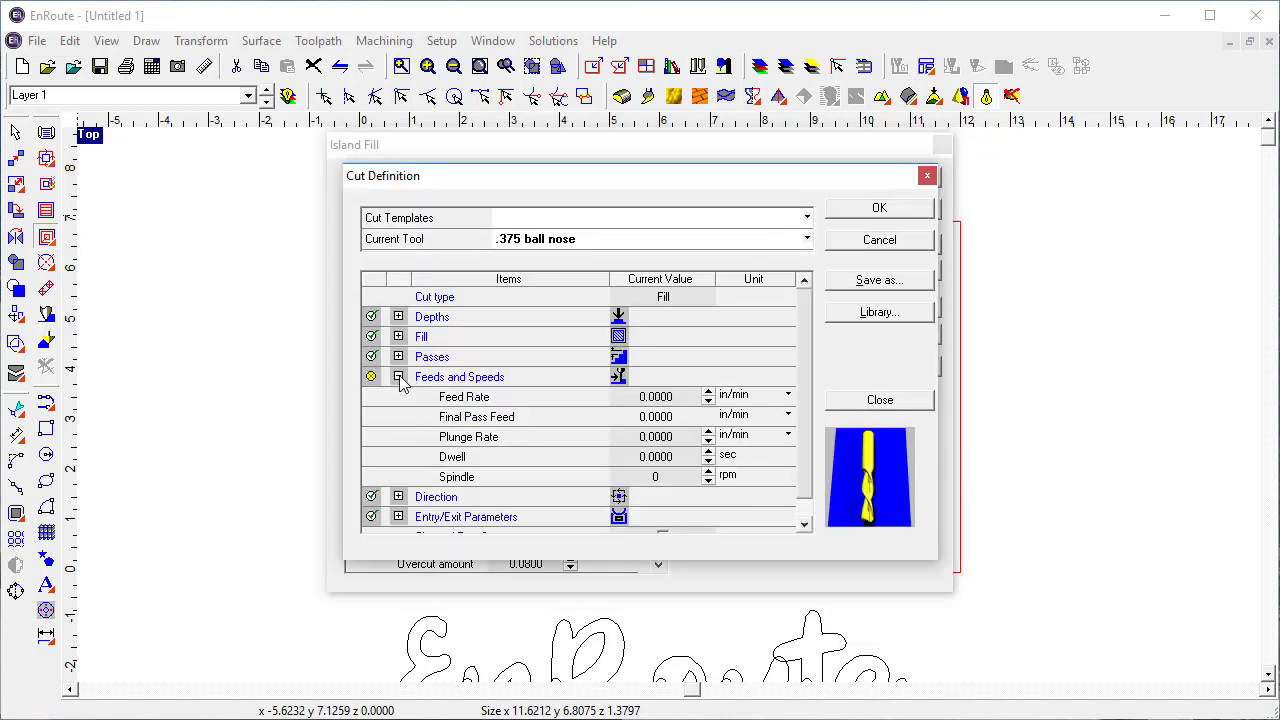
{"action": "left_click", "coordinate": [681, 397]}
{"action": "double_click", "coordinate": [681, 397]}
{"action": "type", "text": "320"}
{"action": "key", "text": "Tab"}
{"action": "key", "text": "Tab"}
{"action": "type", "text": "5"}
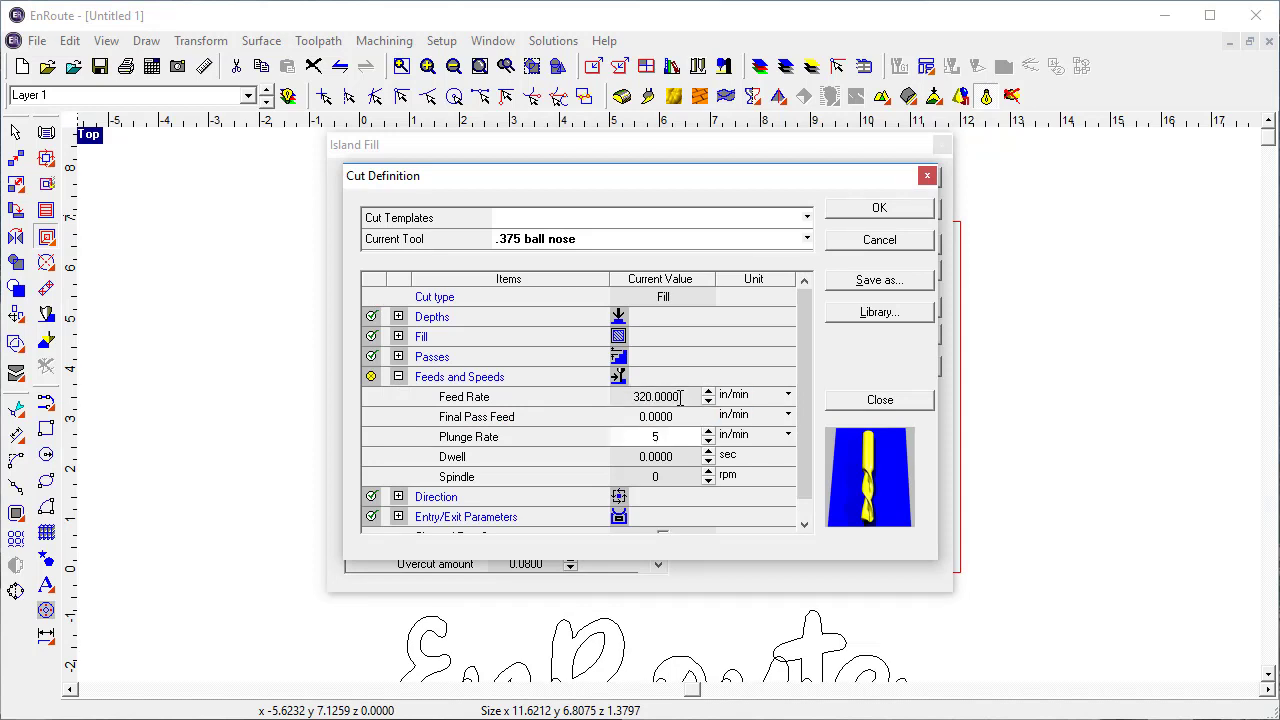
{"action": "key", "text": "Tab"}
{"action": "key", "text": "Tab"}
{"action": "key", "text": "Tab"}
{"action": "type", "text": "18000"}
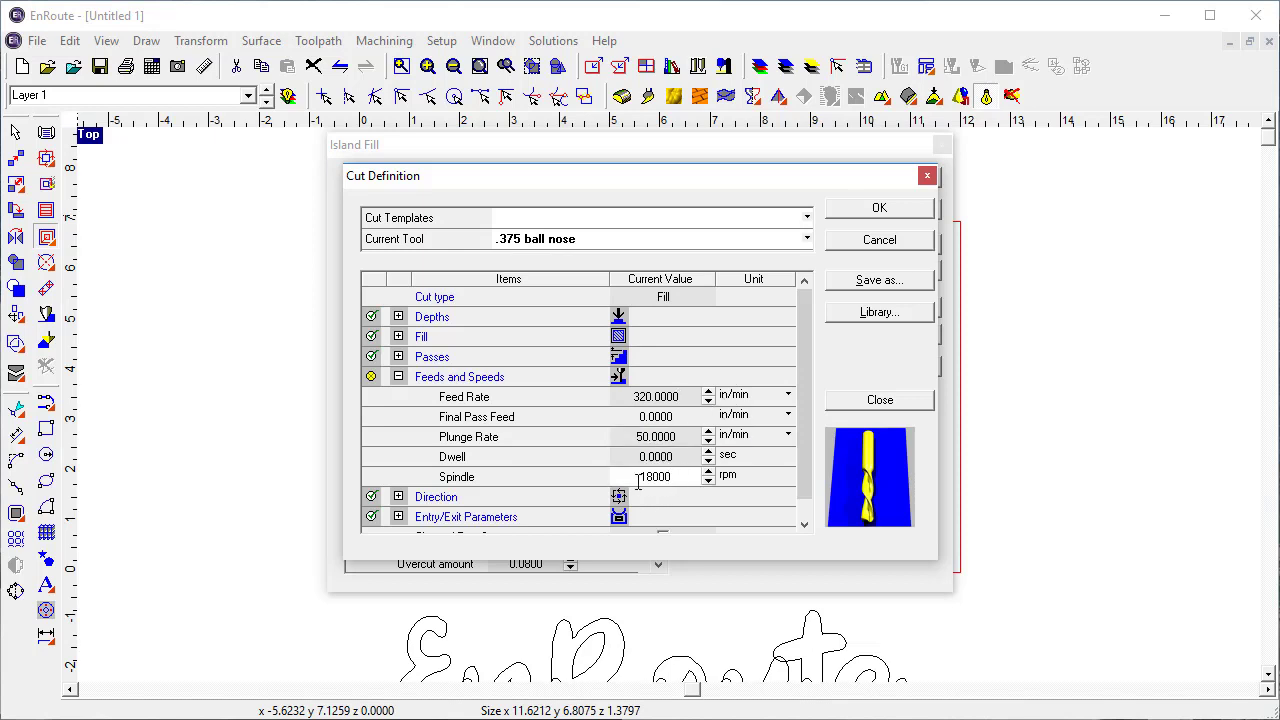
{"action": "left_click", "coordinate": [398, 377]}
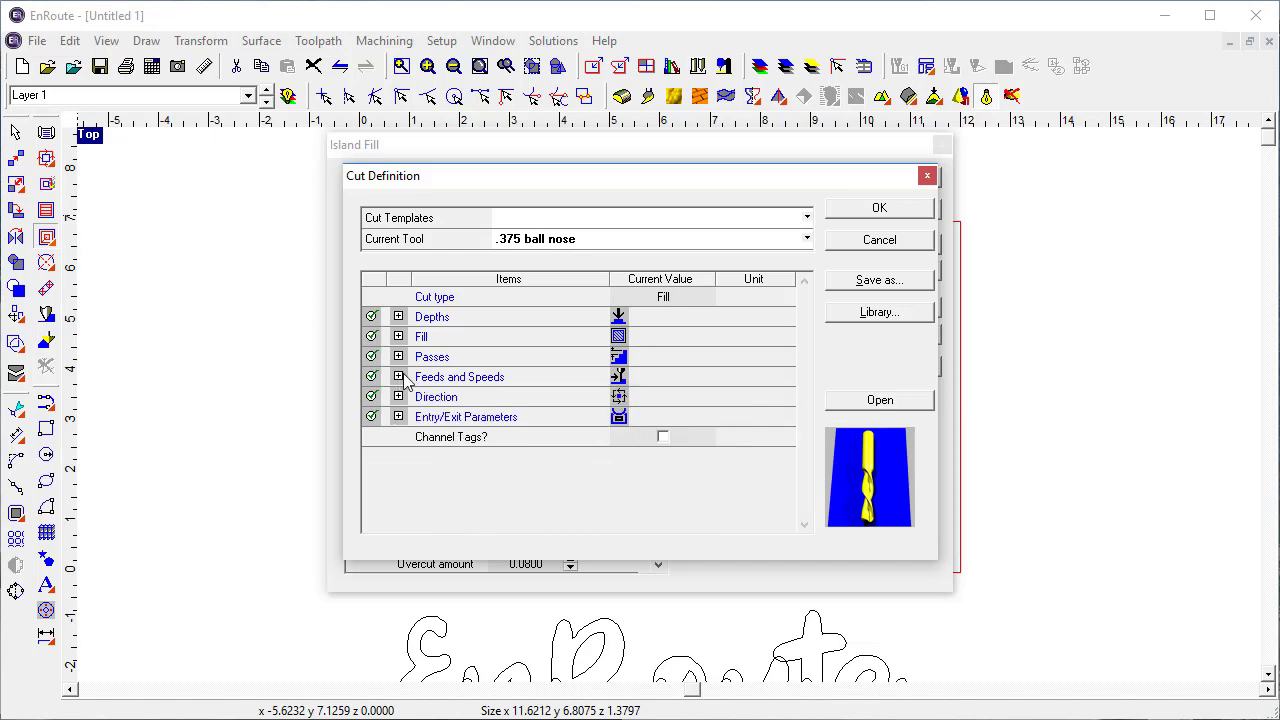
- Set the fill overlap to 90% without corner tags and accept the cut settings
{"action": "left_click", "coordinate": [398, 337]}
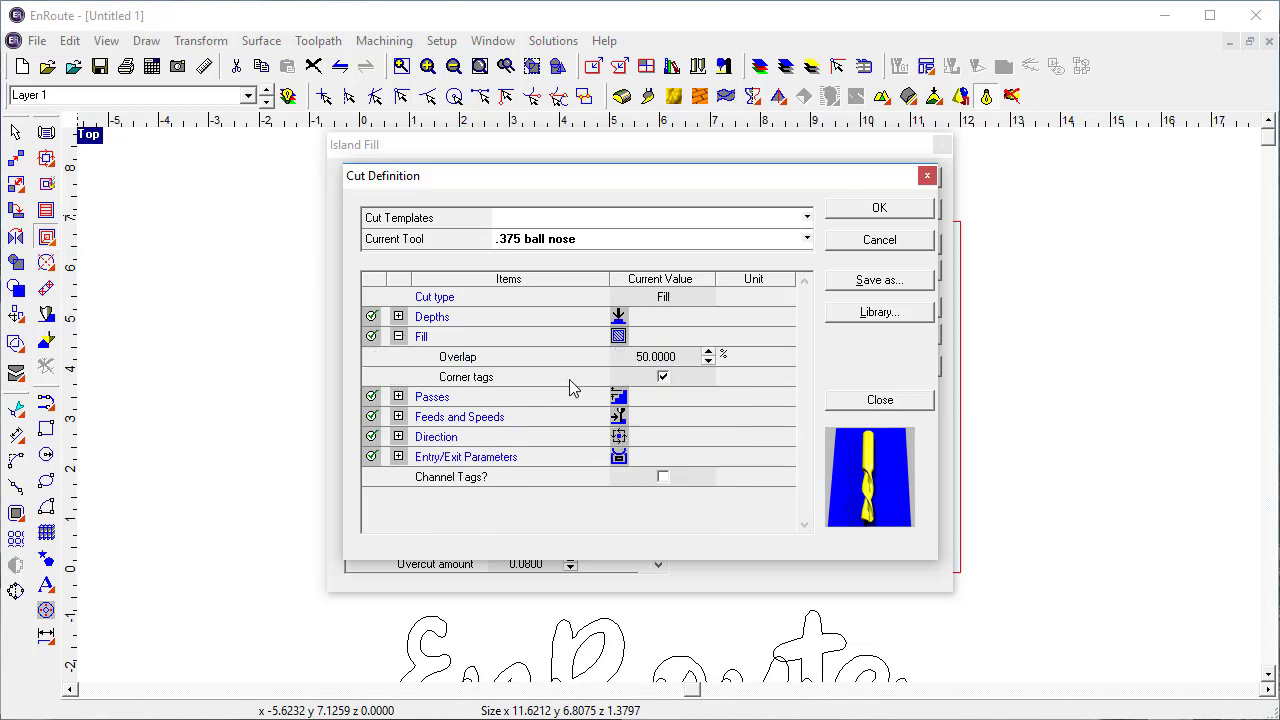
{"action": "left_click", "coordinate": [683, 356]}
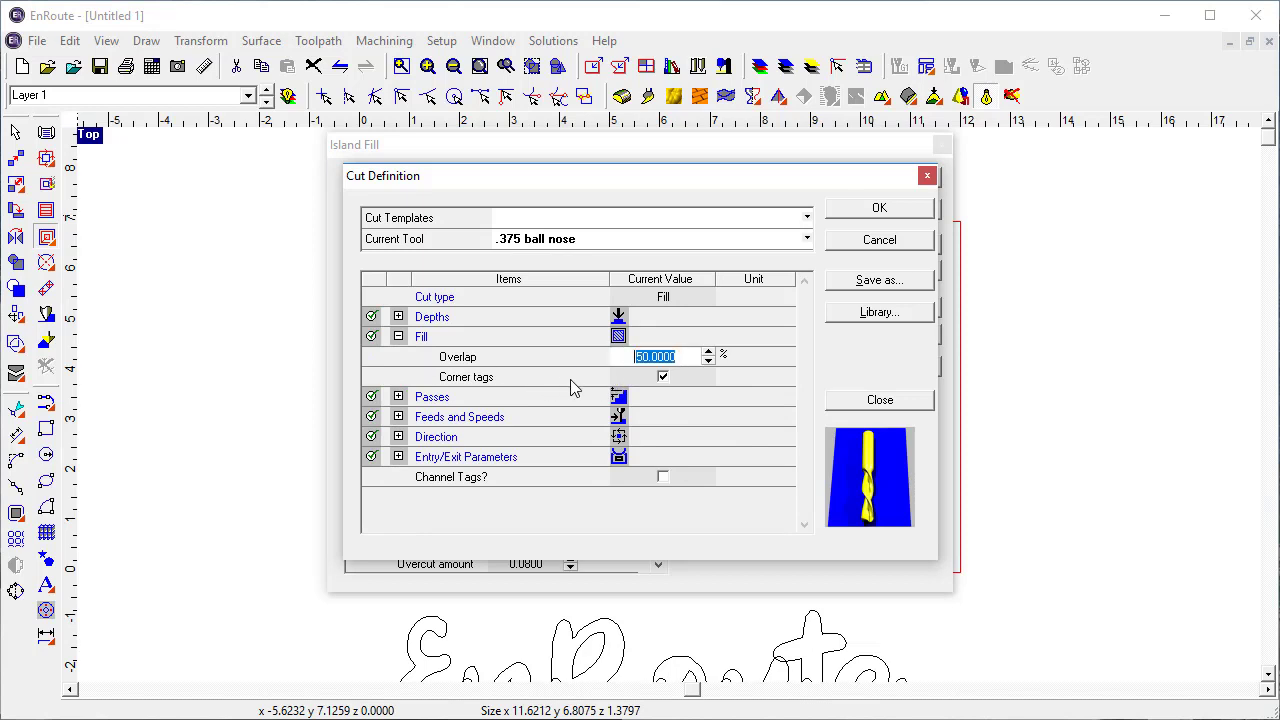
{"action": "type", "text": "90"}
{"action": "key", "text": "Tab"}
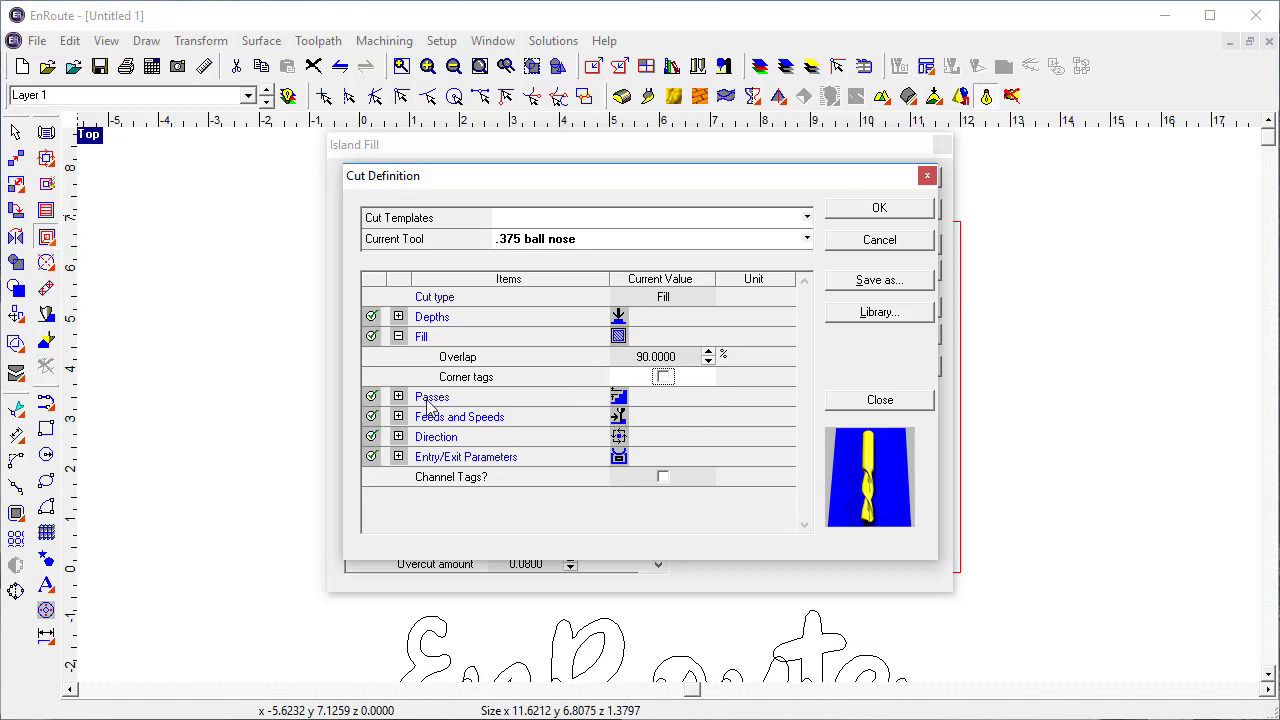
{"action": "left_click", "coordinate": [889, 211]}
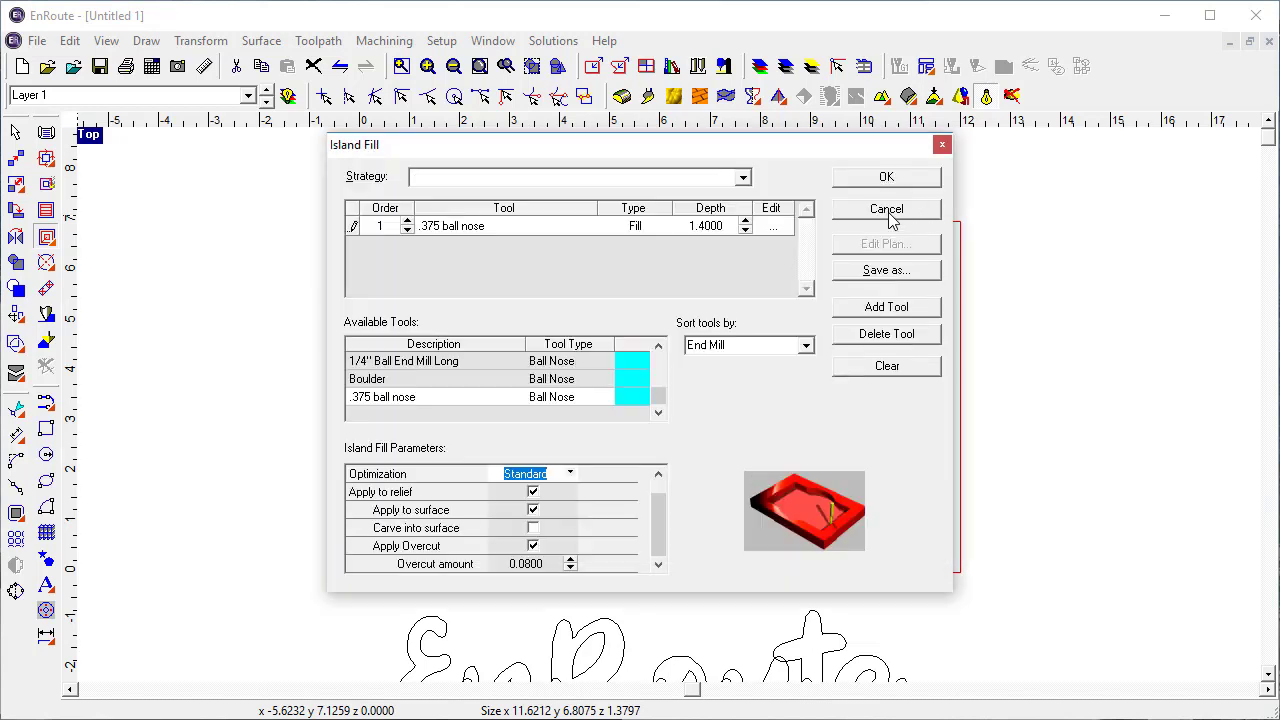
- Delete the lettering-only fill in wireframe and regenerate the island fill over the whole ellipse
{"action": "left_click", "coordinate": [886, 177]}
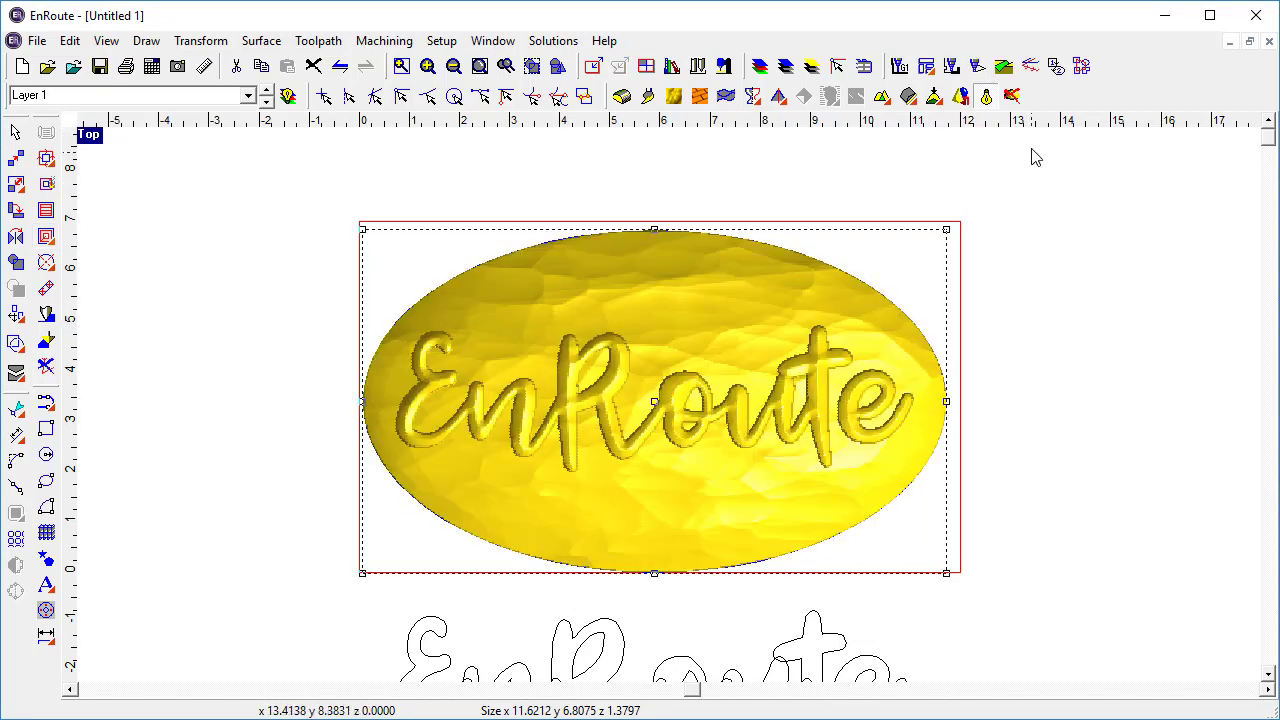
{"action": "left_click", "coordinate": [986, 95]}
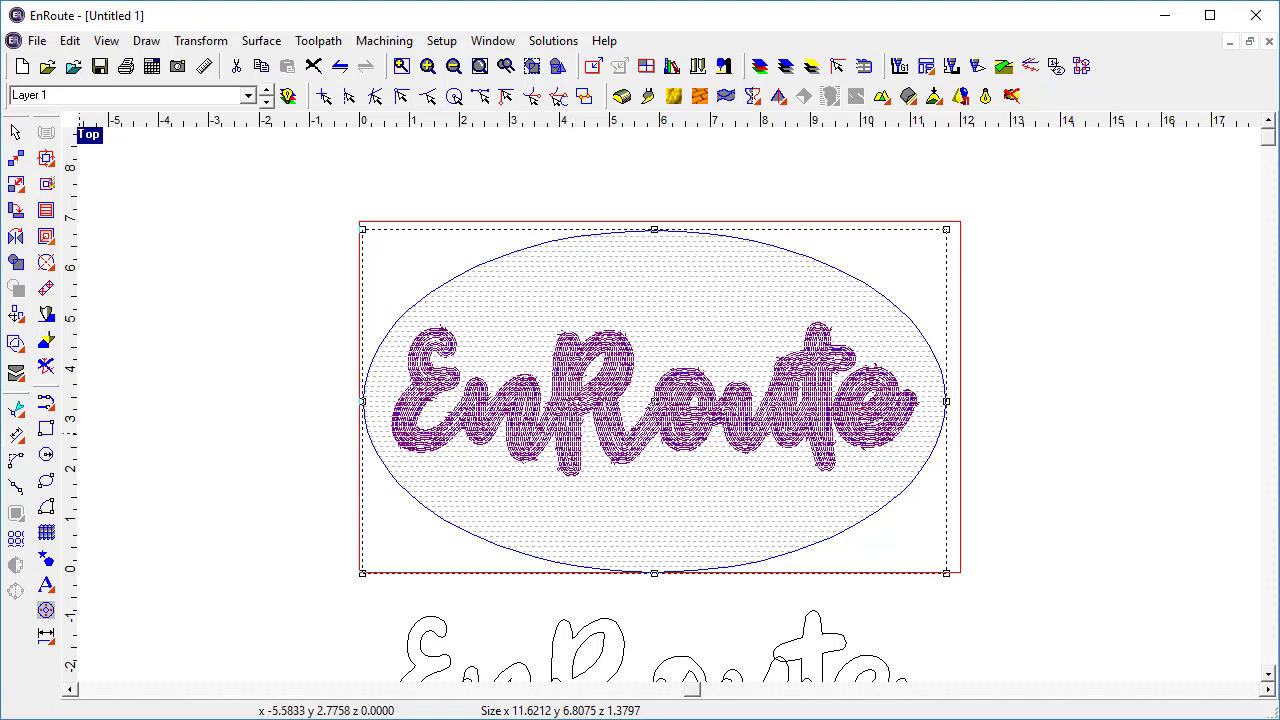
{"action": "left_click", "coordinate": [47, 370]}
{"action": "left_click", "coordinate": [265, 430]}
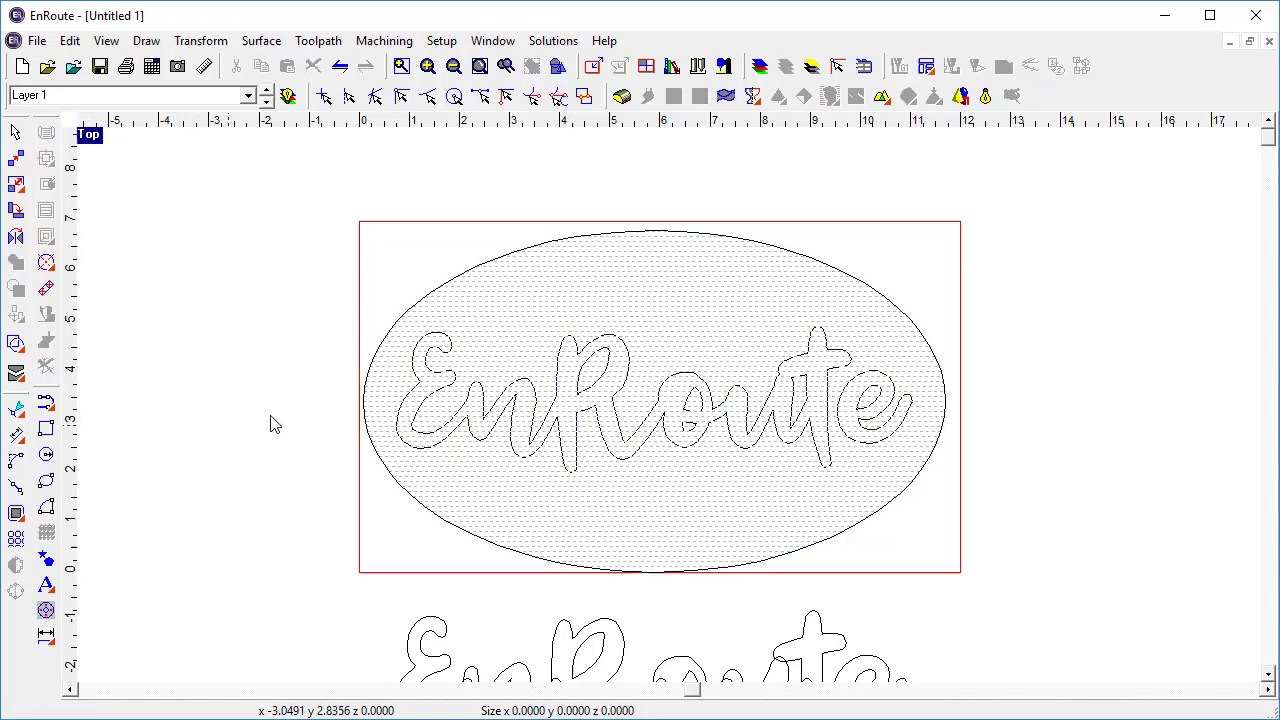
{"action": "left_click", "coordinate": [424, 298]}
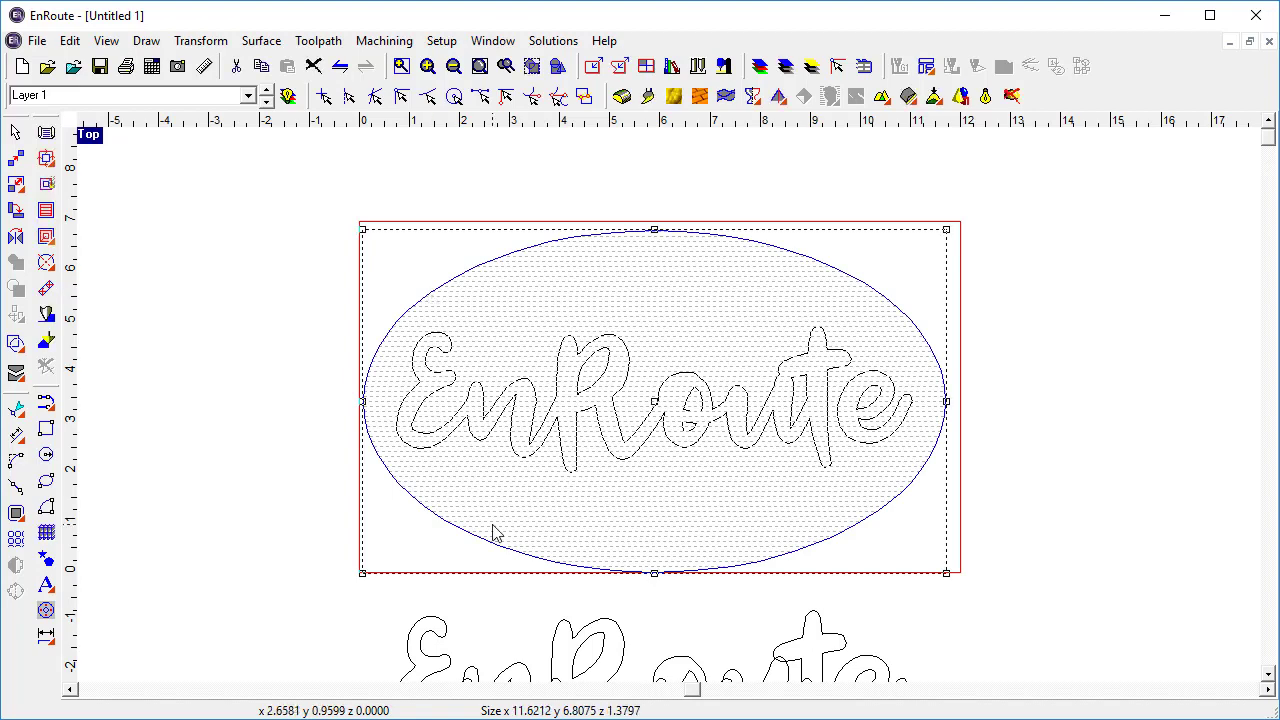
{"action": "left_click", "coordinate": [46, 236]}
{"action": "left_click", "coordinate": [855, 184]}
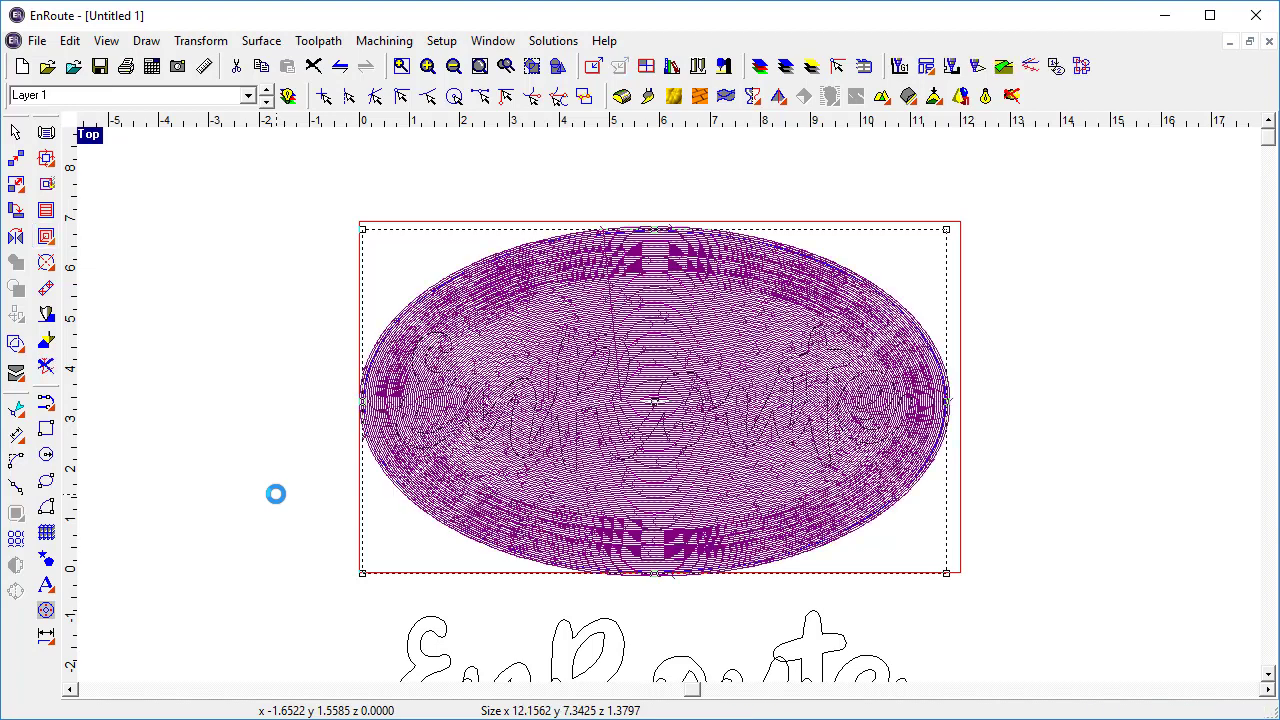
- Orbit the maximized Perspective view to inspect the ball nose toolpath from side elevations
{"action": "left_click", "coordinate": [85, 142]}
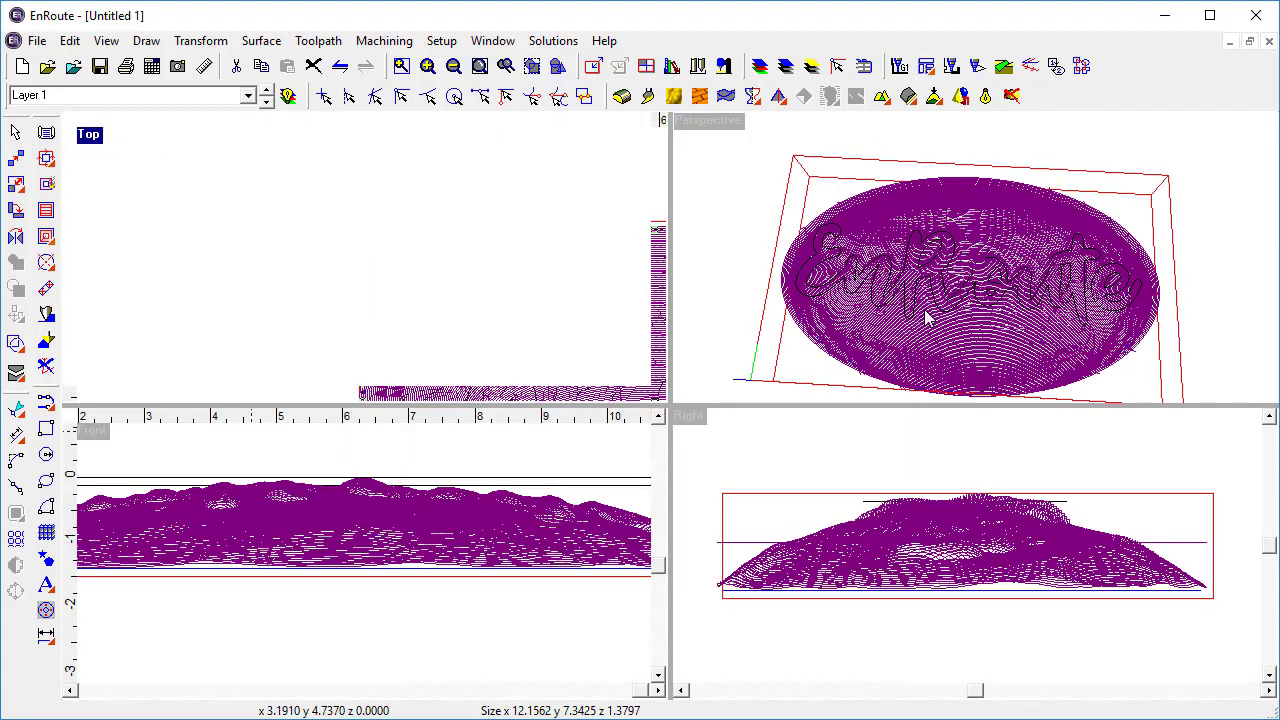
{"action": "mouse_move", "coordinate": [1050, 372]}
{"action": "left_mouse_down"}
{"action": "mouse_move", "coordinate": [950, 362]}
{"action": "mouse_move", "coordinate": [935, 283]}
{"action": "left_mouse_up"}
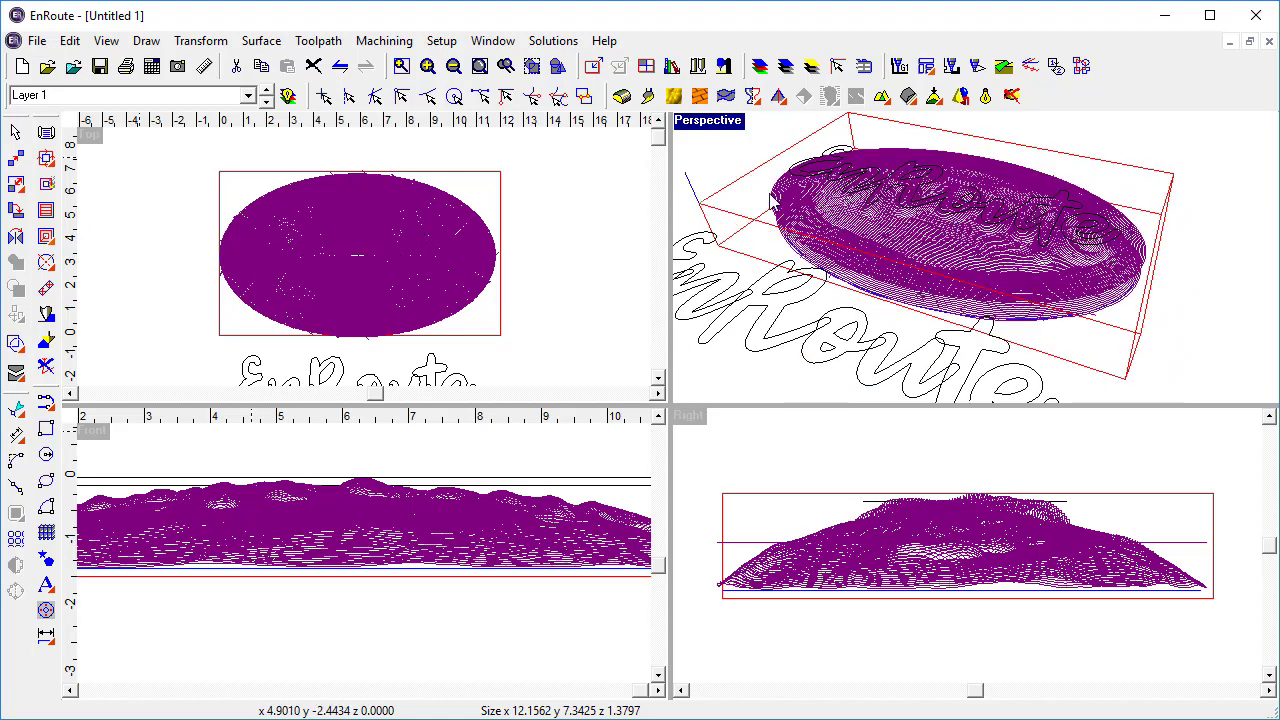
{"action": "left_click", "coordinate": [695, 124]}
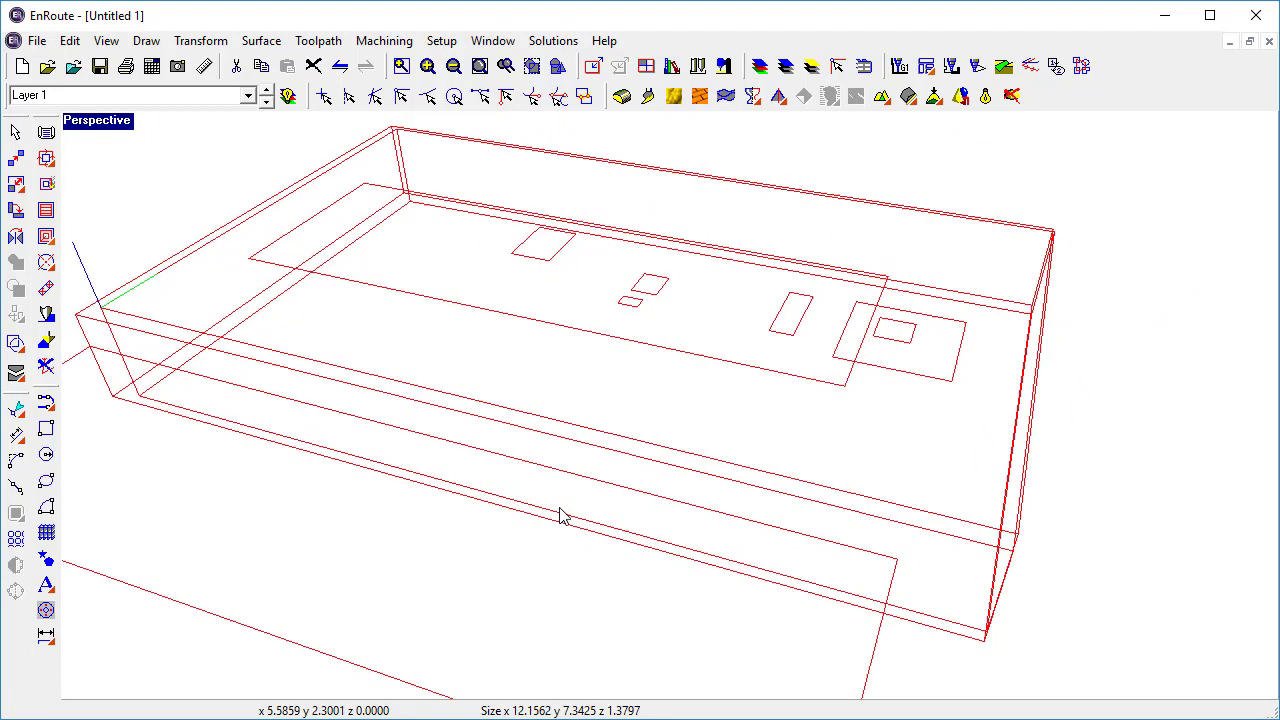
{"action": "left_click_drag", "start_coordinate": [560, 516], "coordinate": [818, 360]}
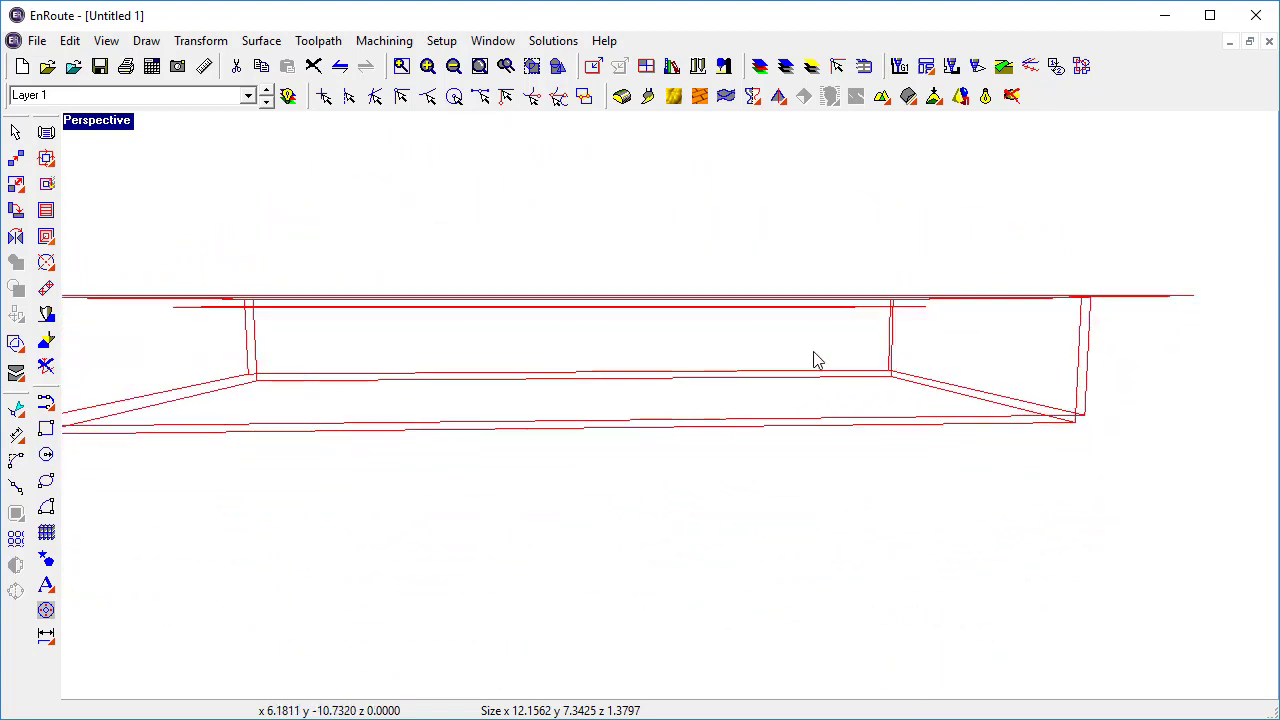
{"action": "left_click_drag", "start_coordinate": [686, 394], "coordinate": [765, 432]}
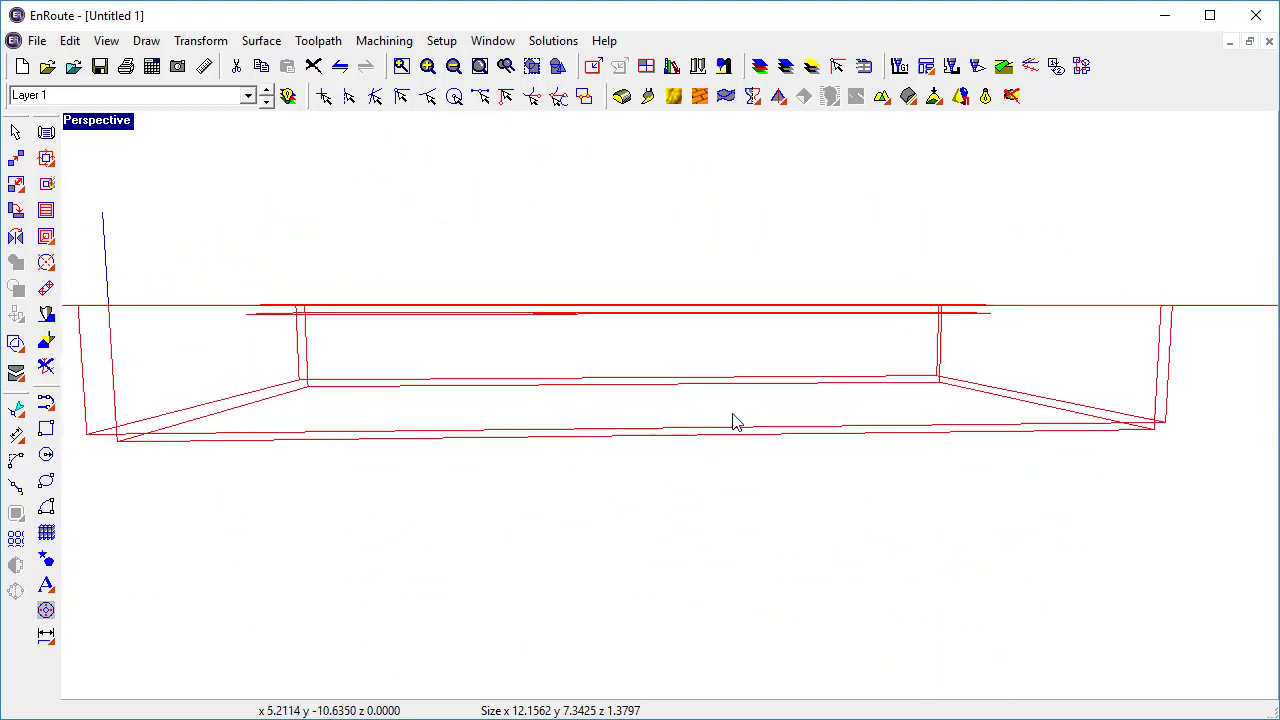
{"action": "left_click_drag", "start_coordinate": [584, 466], "coordinate": [733, 443]}
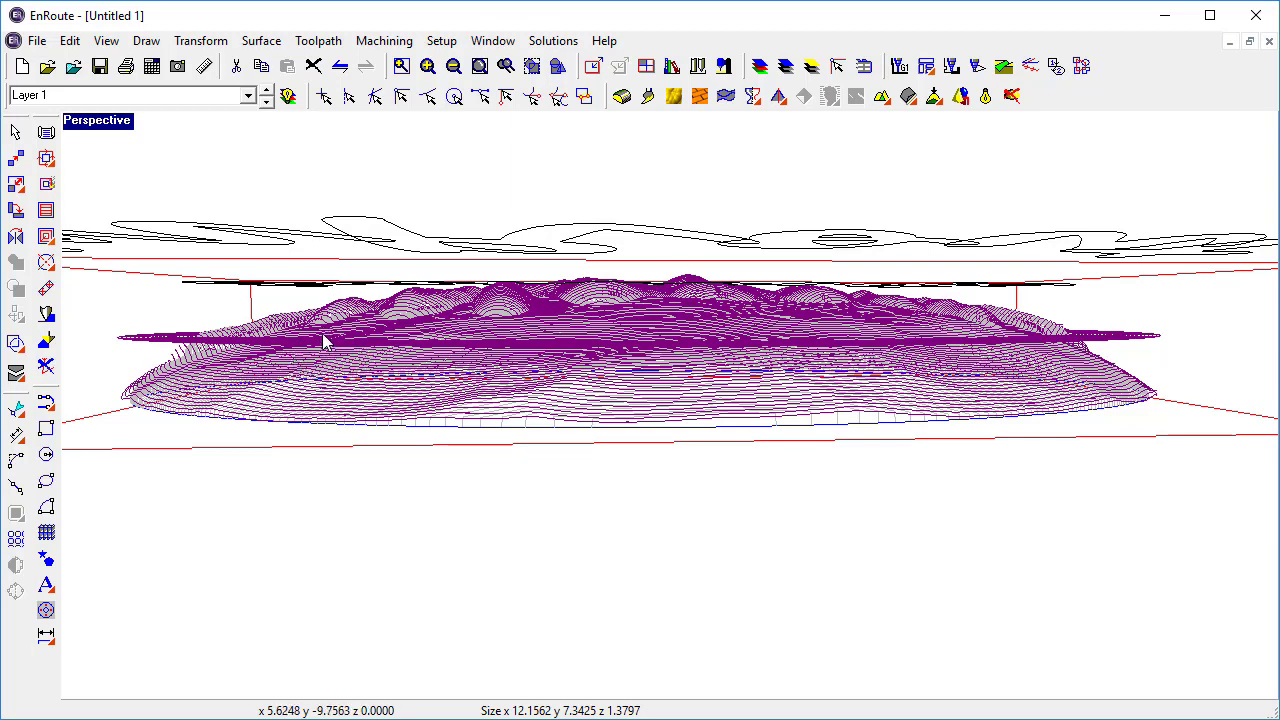
- Toggle back through the four views and maximize the Top viewport on the filled ellipse
{"action": "double_click", "coordinate": [86, 123]}
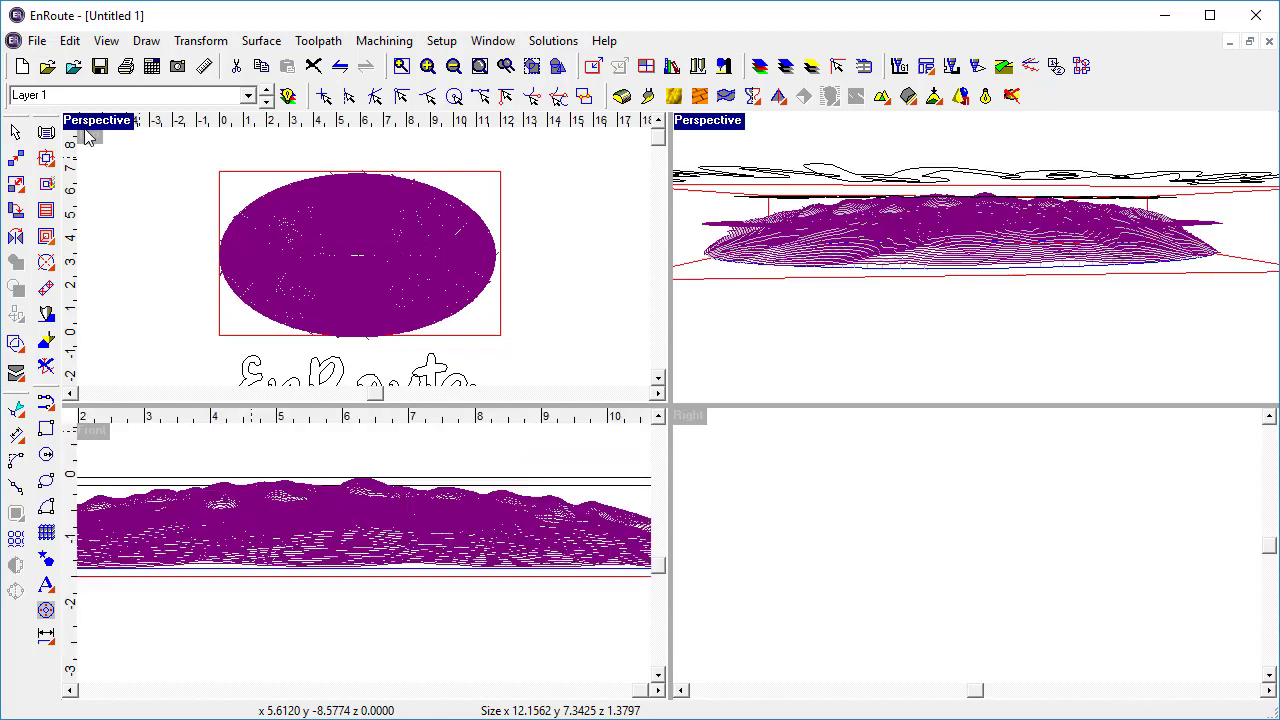
{"action": "double_click", "coordinate": [97, 140]}
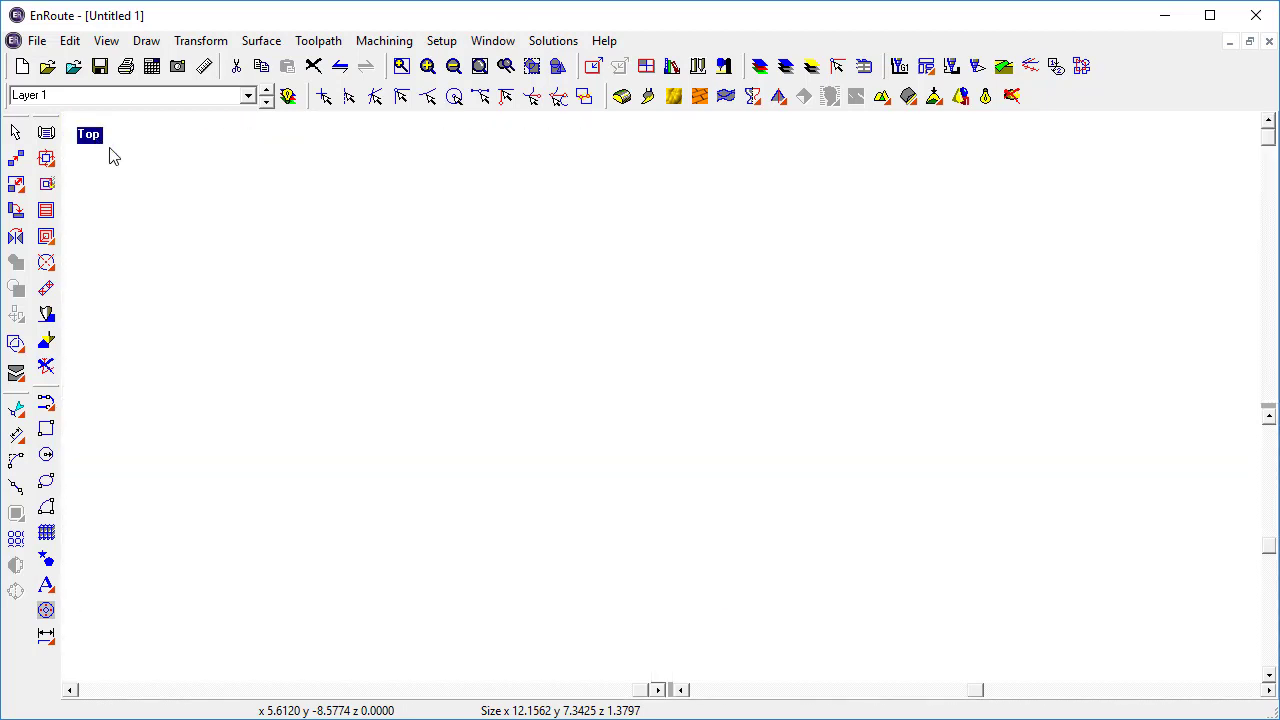